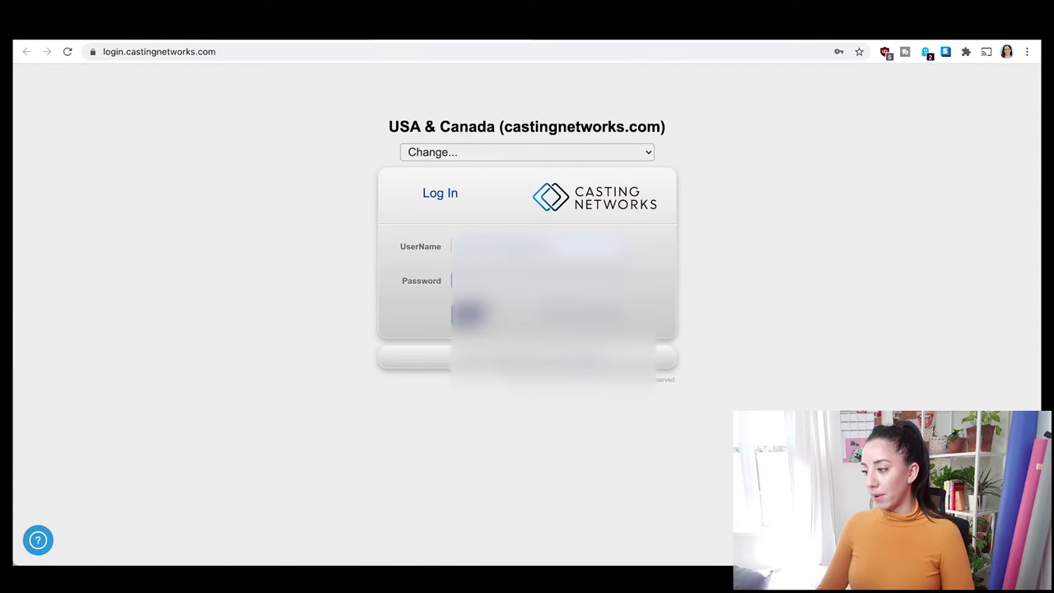
Step: Log in with the browser-saved credentials and land on the talent's Your Profile page
{"action": "key", "text": "Return"}
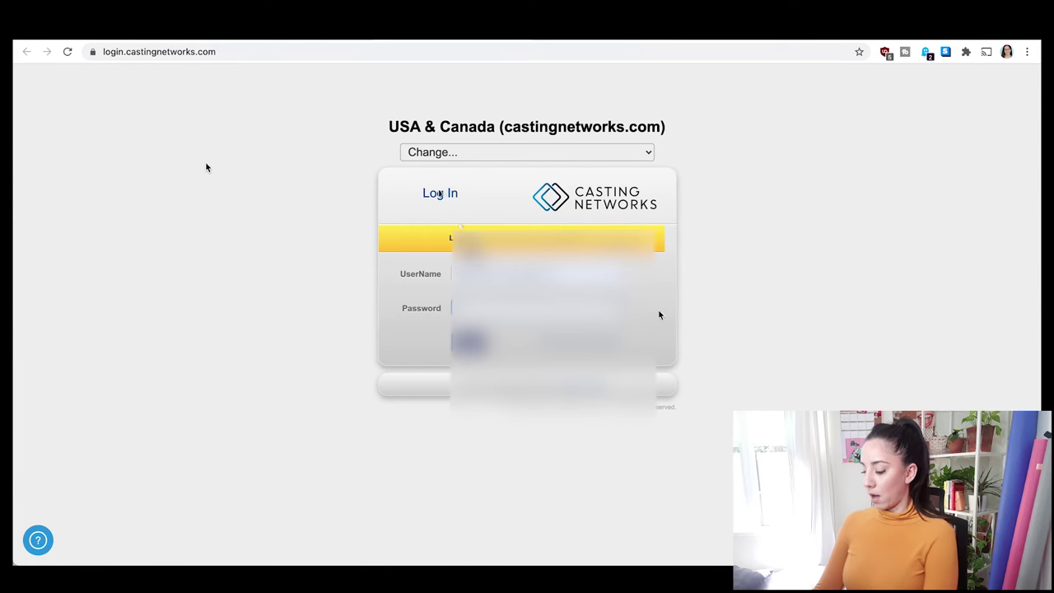
{"action": "left_click", "coordinate": [441, 275]}
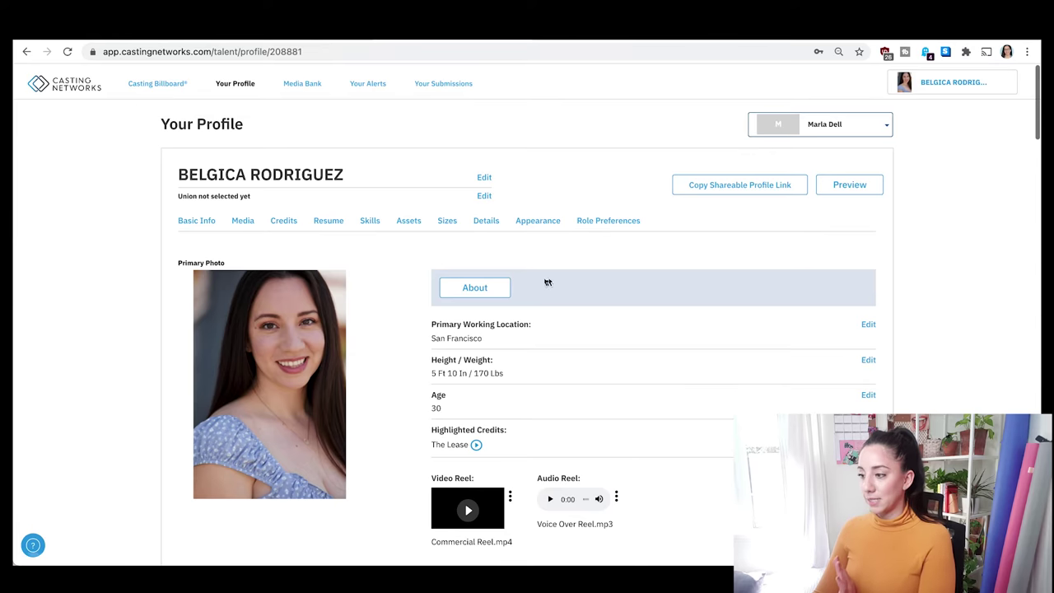
Step: Go to the Media Bank photos and bring up the Upload Photos dialog
{"action": "scroll", "coordinate": [459, 294], "scroll_direction": "down", "scroll_amount": 1}
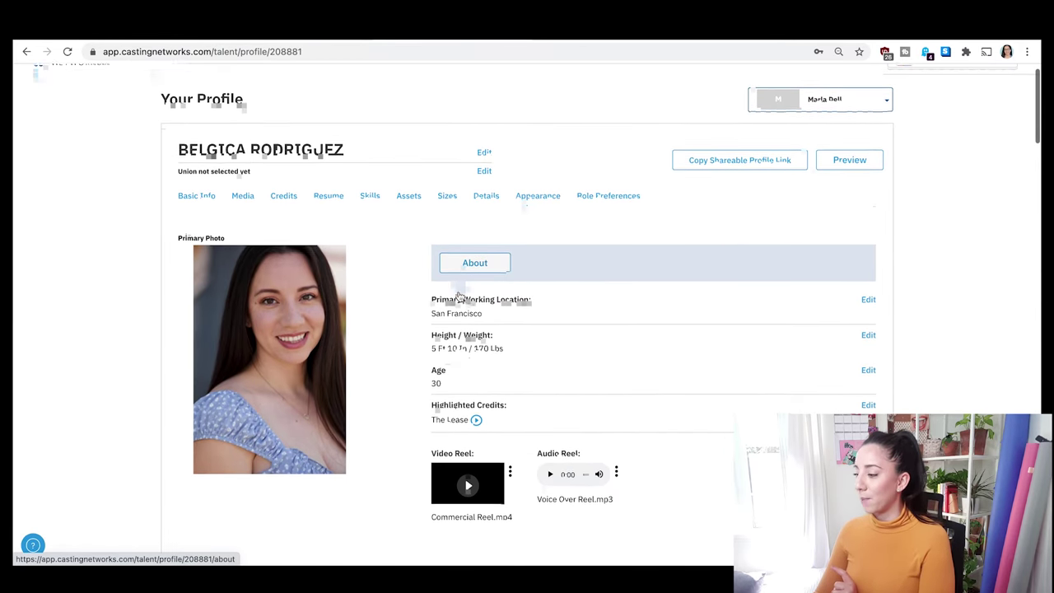
{"action": "scroll", "coordinate": [459, 294], "scroll_direction": "up", "scroll_amount": 1}
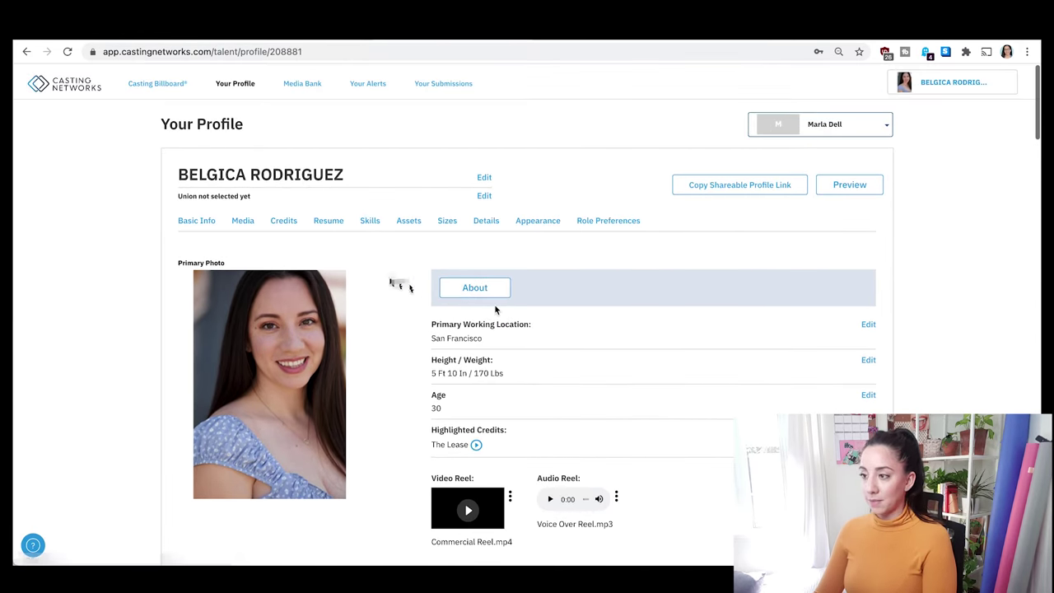
{"action": "left_click", "coordinate": [302, 85]}
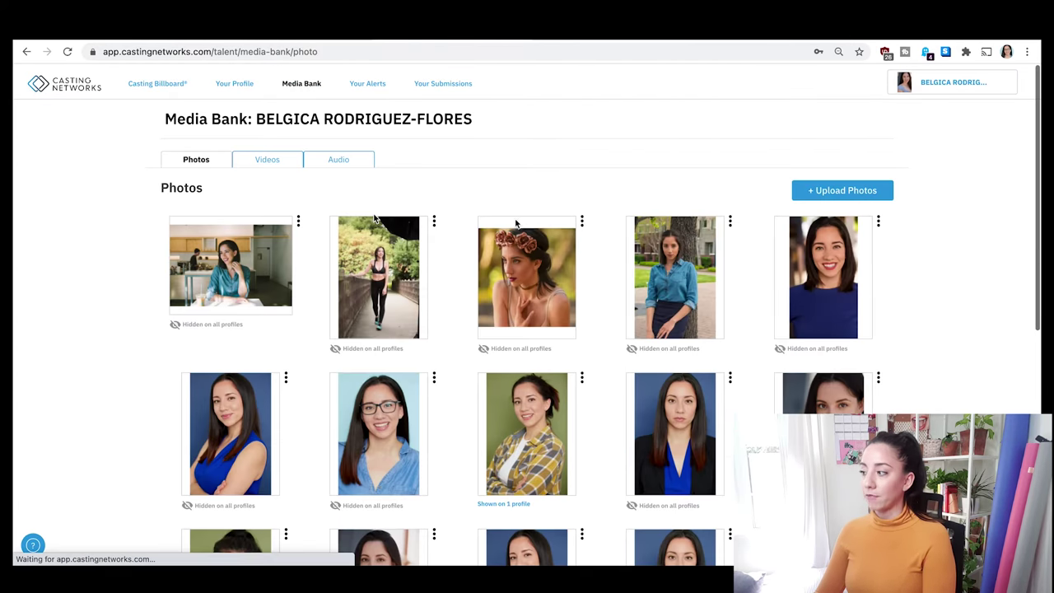
{"action": "left_click", "coordinate": [859, 201]}
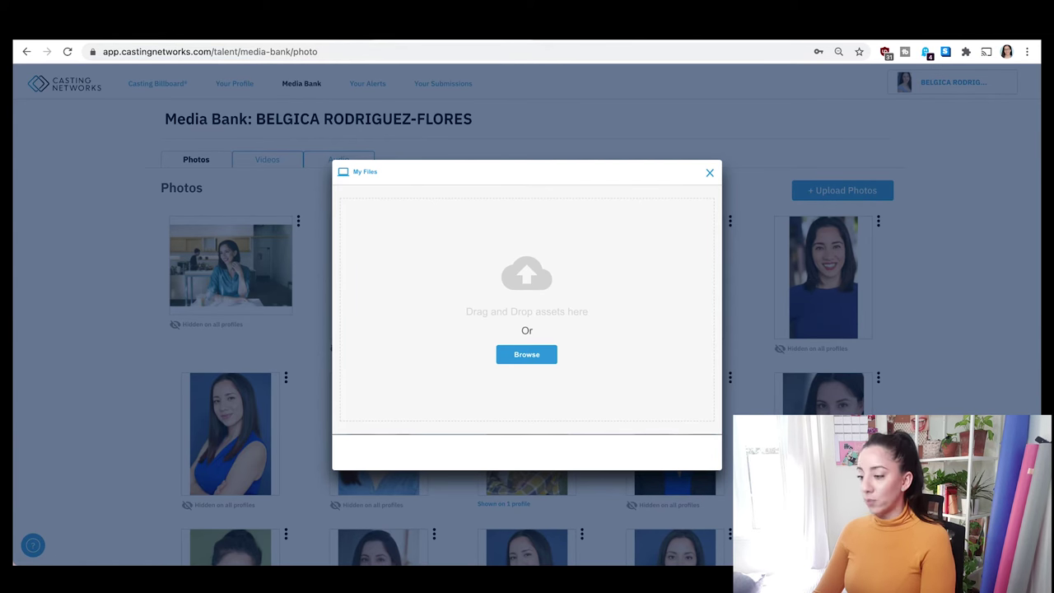
Step: Upload the arm-raised fitness JPG, lowering the photo crop's top edge and nudging the thumbnail crop
{"action": "left_click_drag", "start_coordinate": [987, 117], "coordinate": [461, 355]}
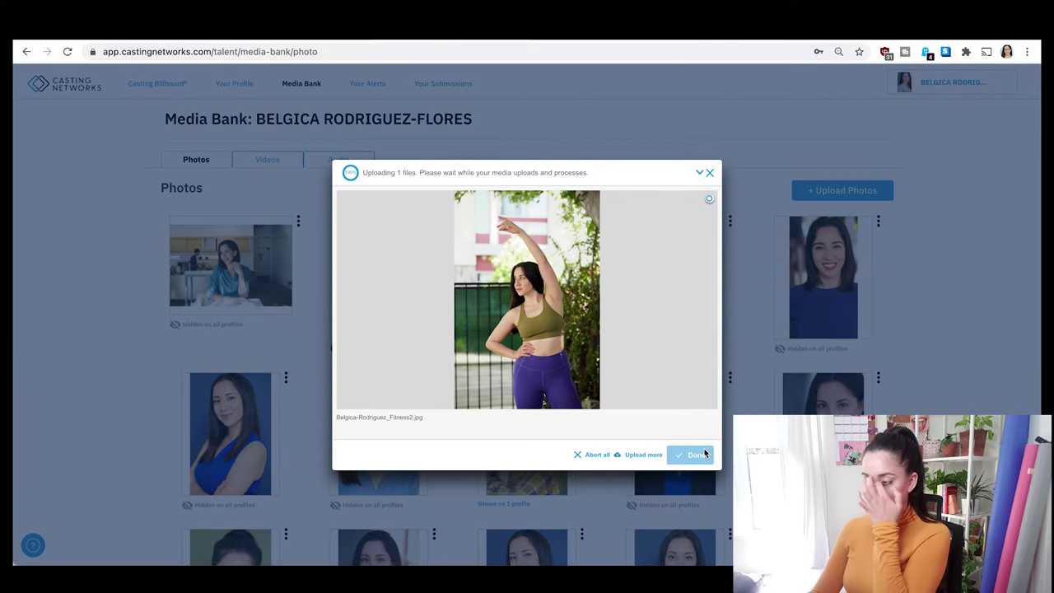
{"action": "left_click", "coordinate": [705, 454]}
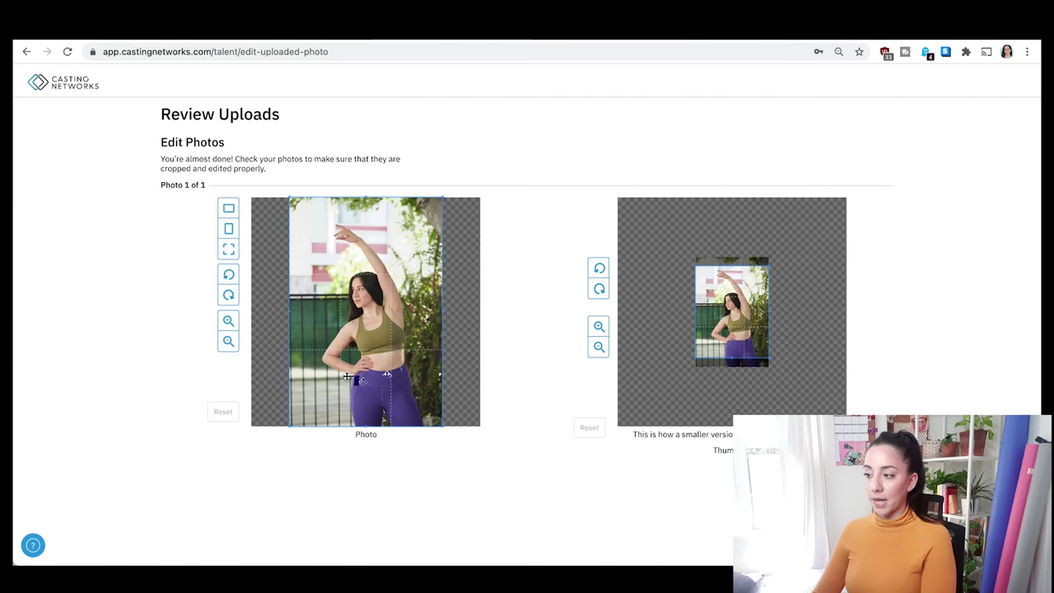
{"action": "left_click_drag", "start_coordinate": [442, 201], "coordinate": [443, 221]}
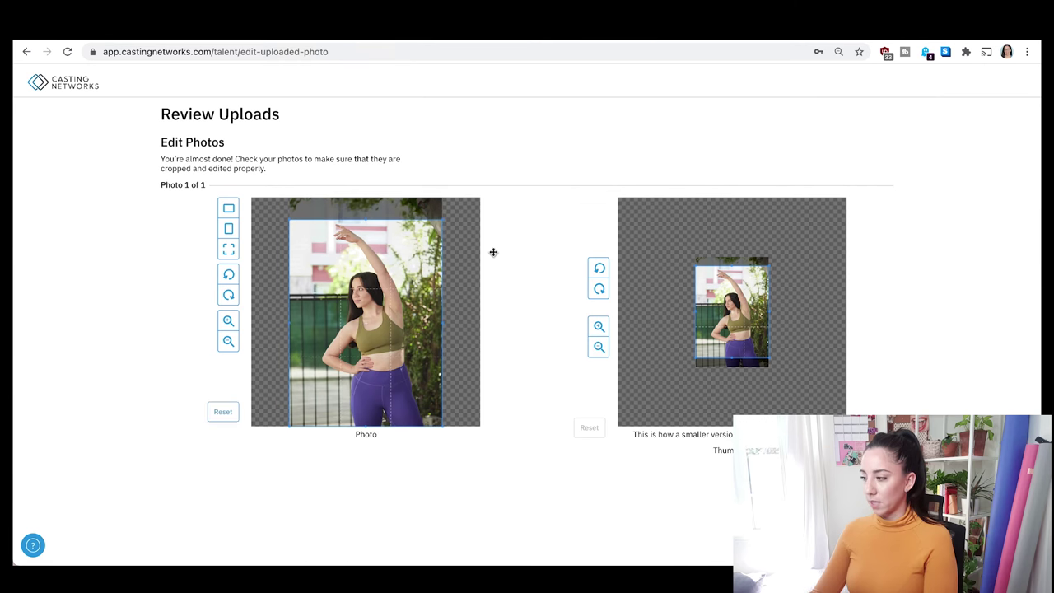
{"action": "left_click_drag", "start_coordinate": [756, 334], "coordinate": [758, 337]}
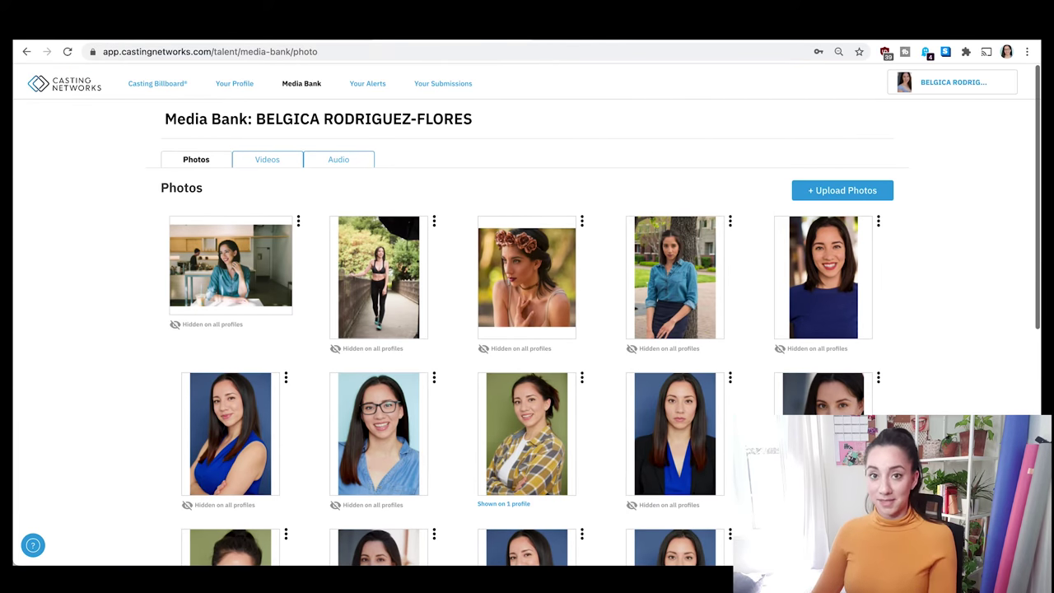
{"action": "scroll", "coordinate": [388, 456], "scroll_direction": "down", "scroll_amount": 10}
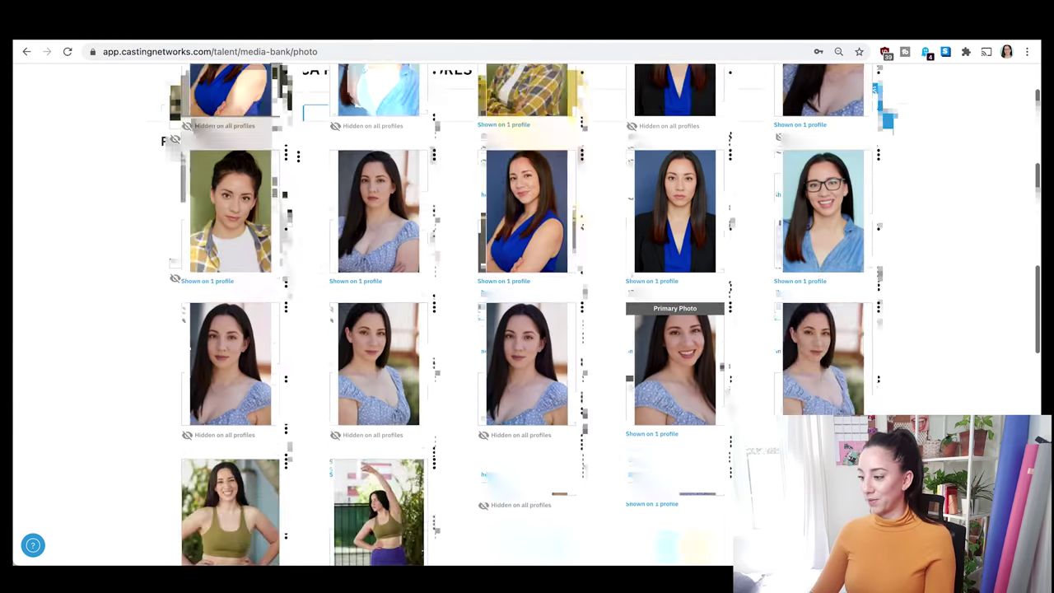
{"action": "scroll", "coordinate": [394, 463], "scroll_direction": "up", "scroll_amount": 10}
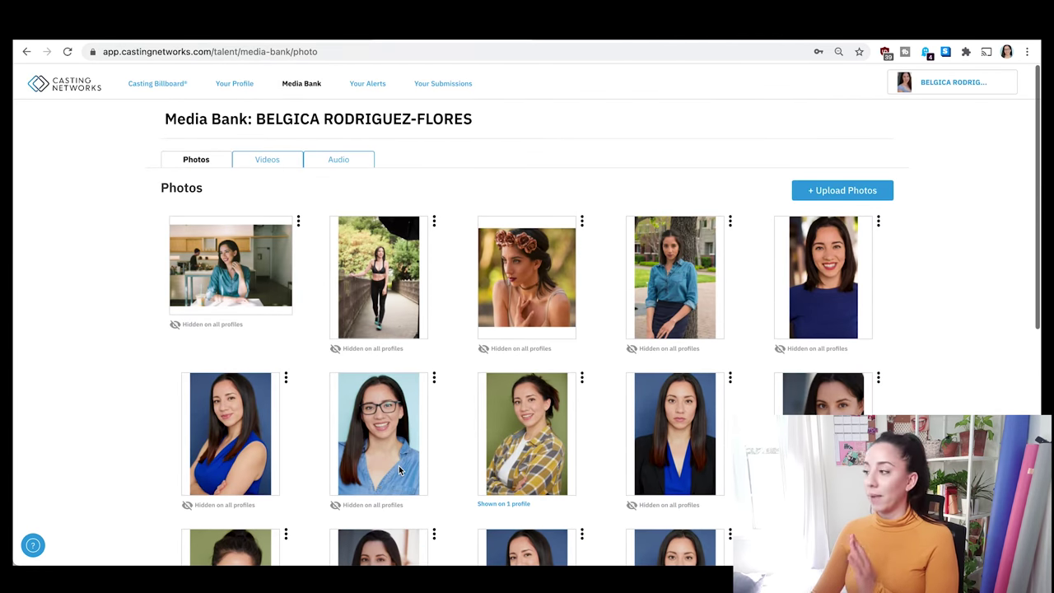
{"action": "left_click", "coordinate": [950, 87]}
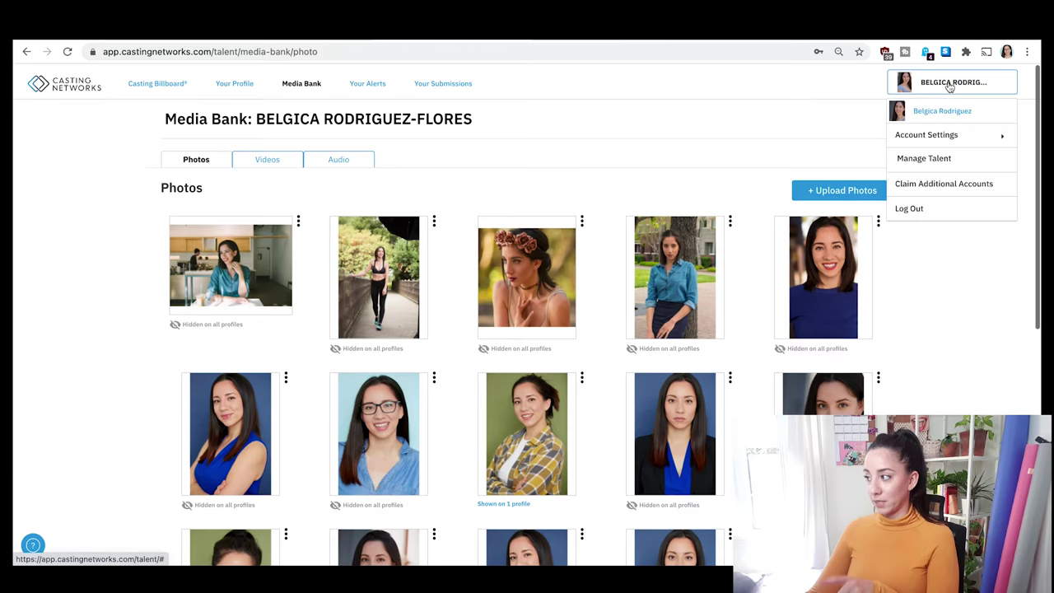
{"action": "left_click", "coordinate": [943, 112]}
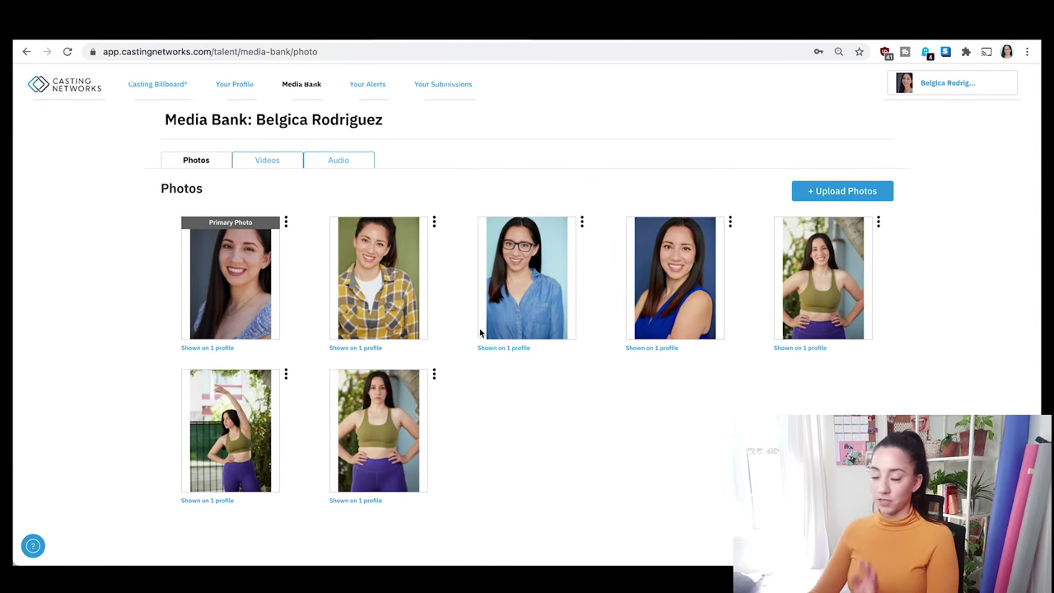
{"action": "left_click", "coordinate": [960, 84]}
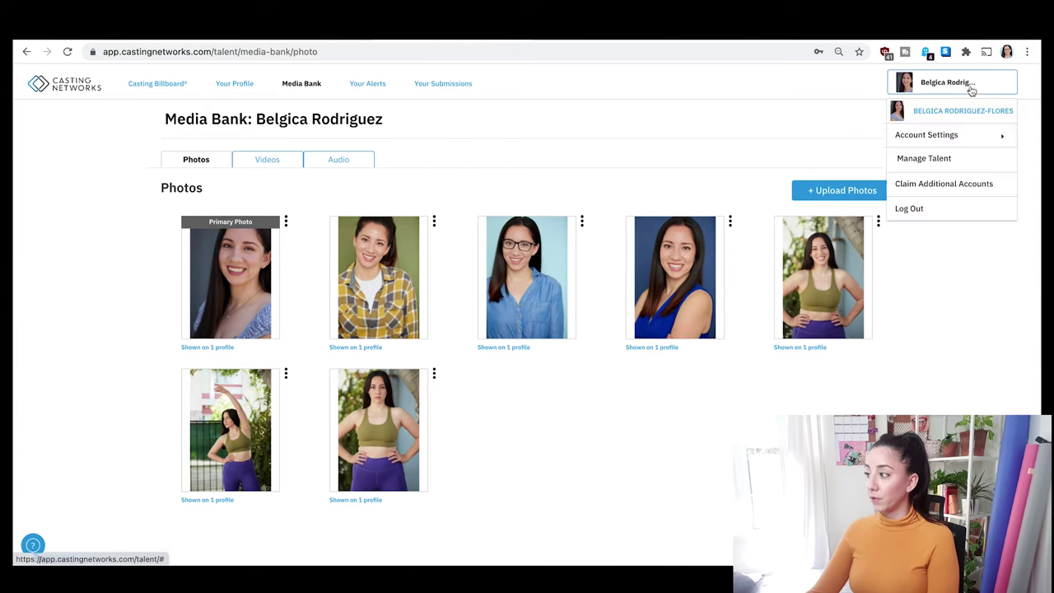
{"action": "left_click", "coordinate": [958, 111]}
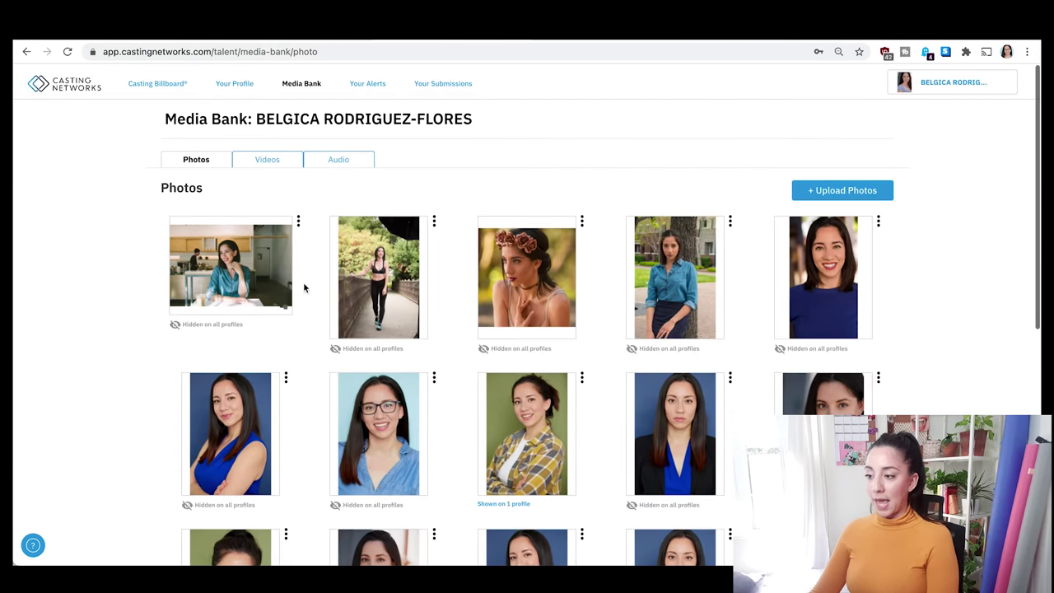
{"action": "left_click", "coordinate": [300, 224]}
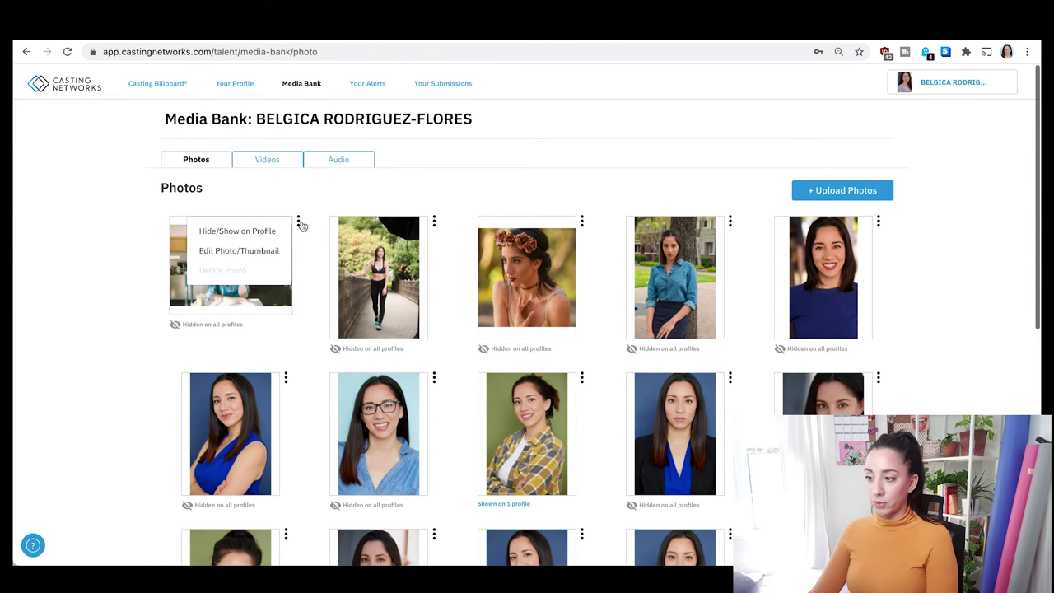
{"action": "left_click", "coordinate": [240, 272]}
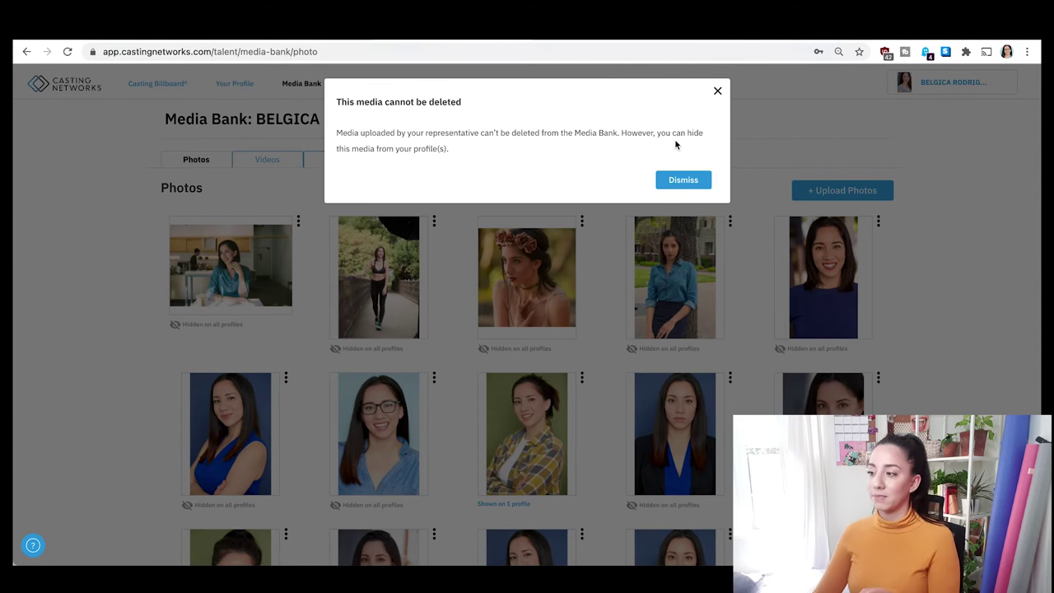
{"action": "left_click", "coordinate": [718, 90]}
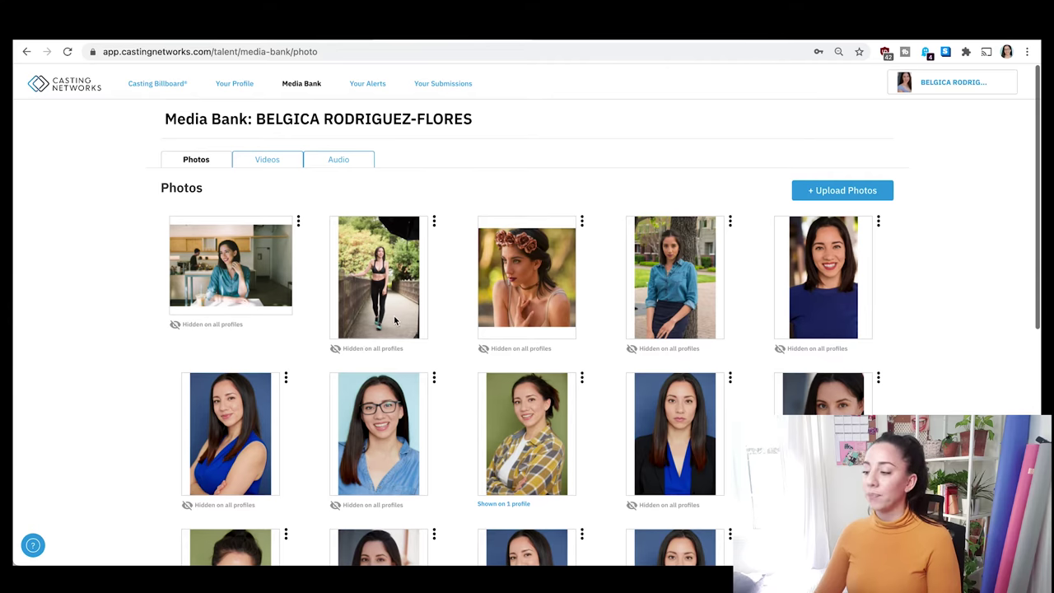
Step: Check the new arm-raised photo's options without changes, then return to Your Profile
{"action": "scroll", "coordinate": [393, 320], "scroll_direction": "down", "scroll_amount": 3}
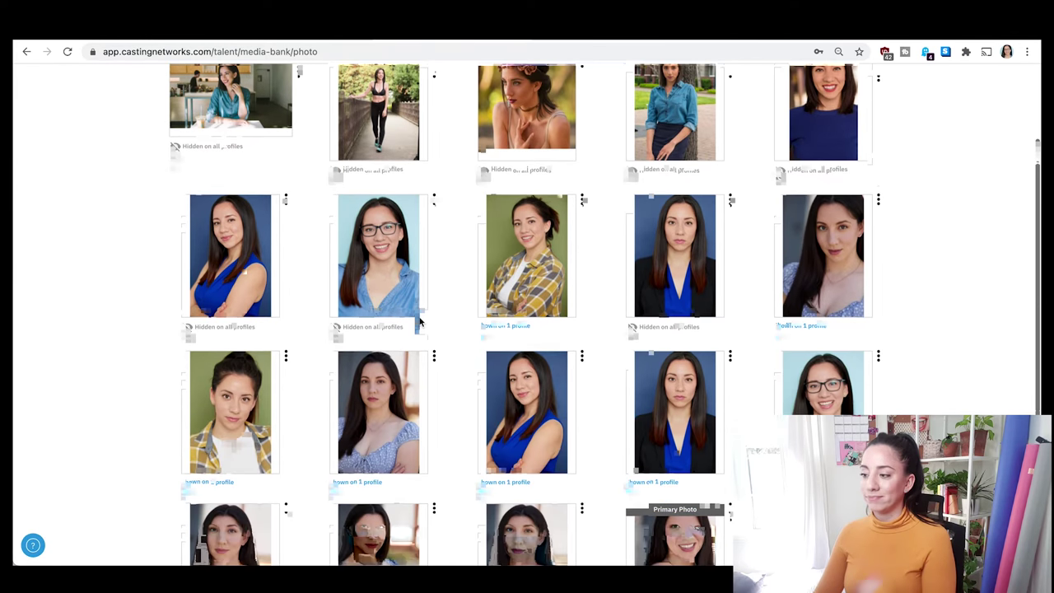
{"action": "scroll", "coordinate": [420, 322], "scroll_direction": "down", "scroll_amount": 4}
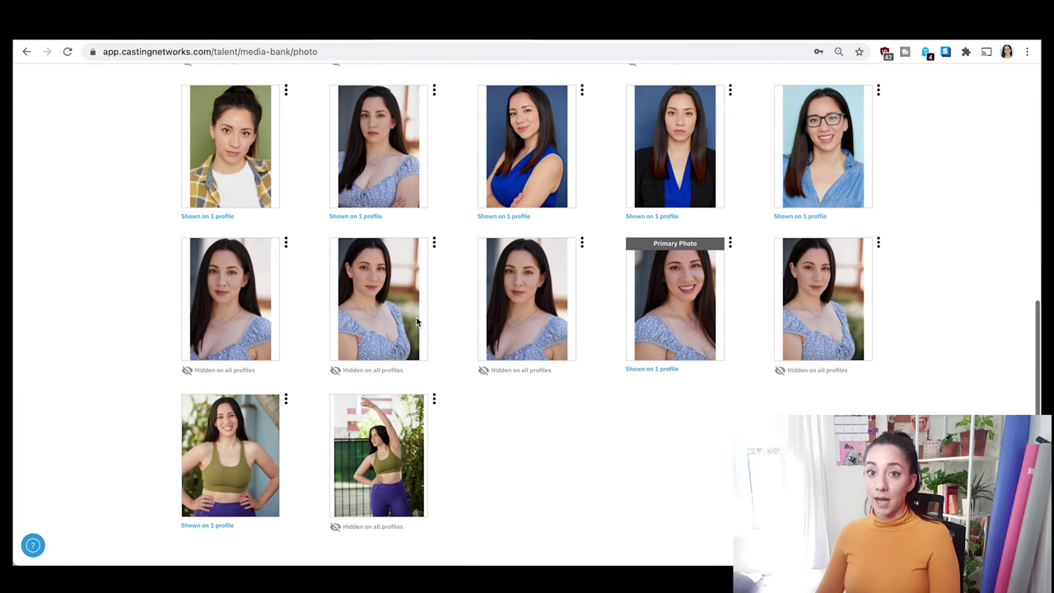
{"action": "left_click", "coordinate": [435, 403]}
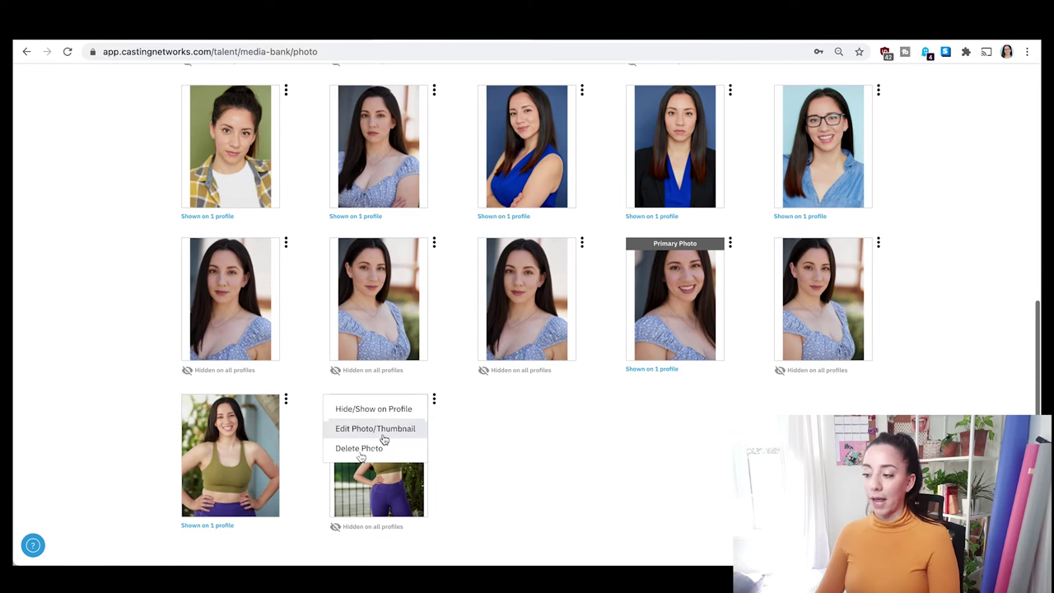
{"action": "left_click", "coordinate": [513, 464]}
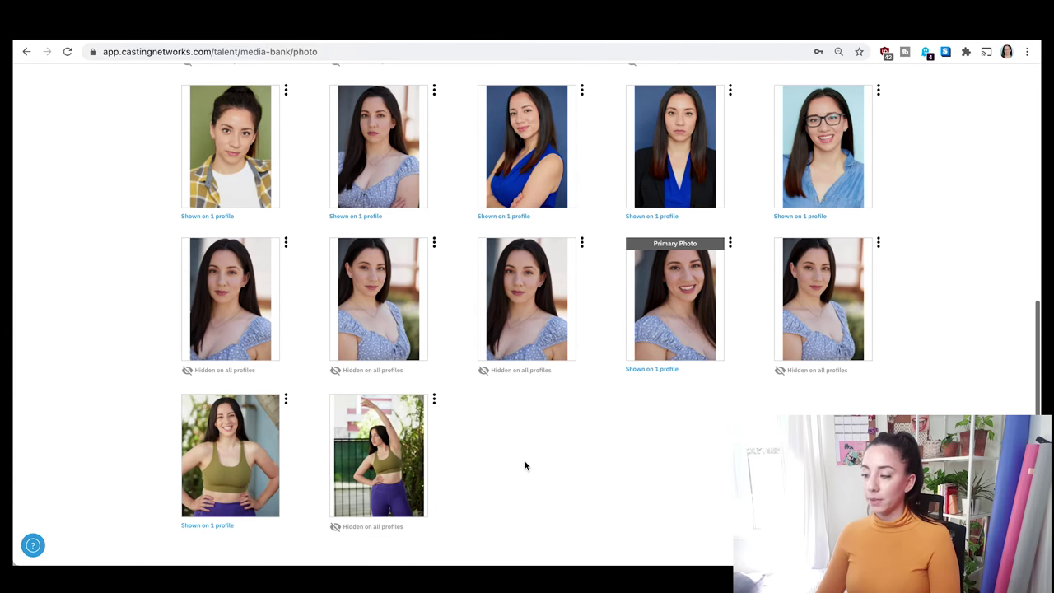
{"action": "scroll", "coordinate": [525, 464], "scroll_direction": "up", "scroll_amount": 3}
{"action": "scroll", "coordinate": [525, 464], "scroll_direction": "up", "scroll_amount": 10}
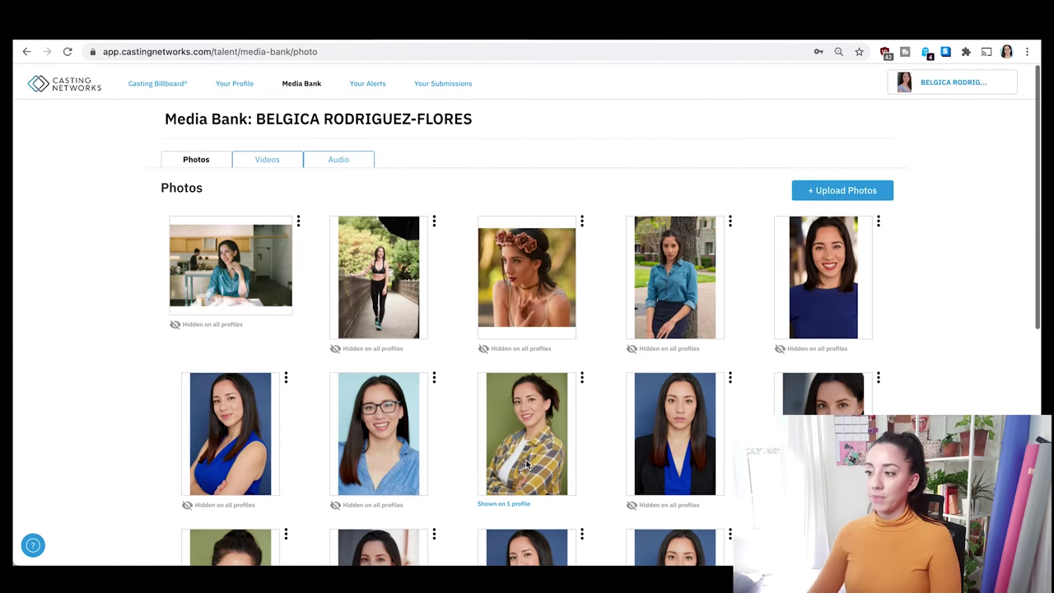
{"action": "left_click", "coordinate": [232, 86]}
Step: Look over the profile's add-photo choices and dismiss them
{"action": "scroll", "coordinate": [296, 138], "scroll_direction": "down", "scroll_amount": 5}
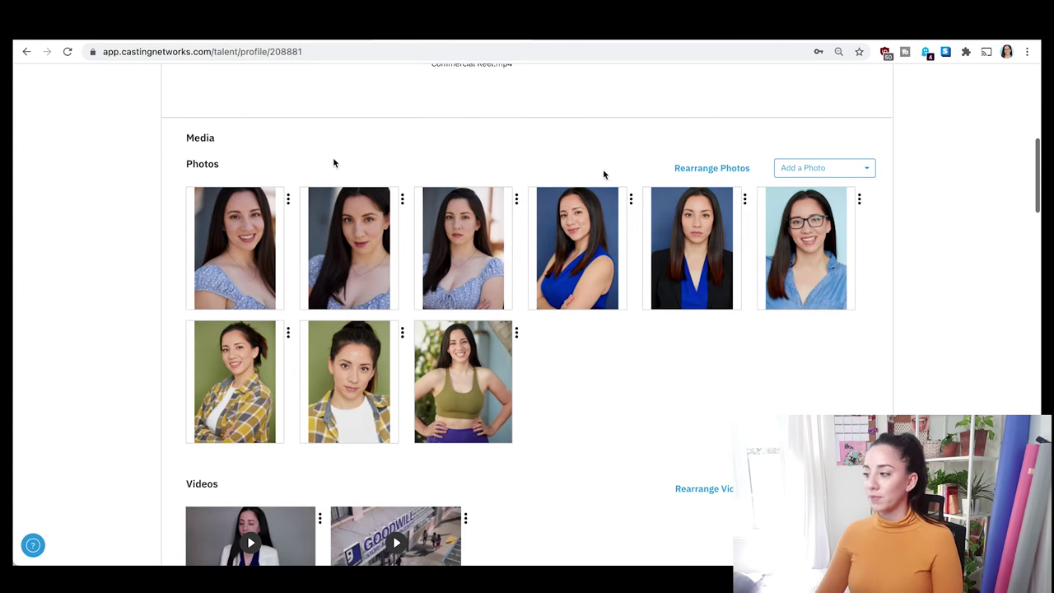
{"action": "left_click", "coordinate": [811, 171]}
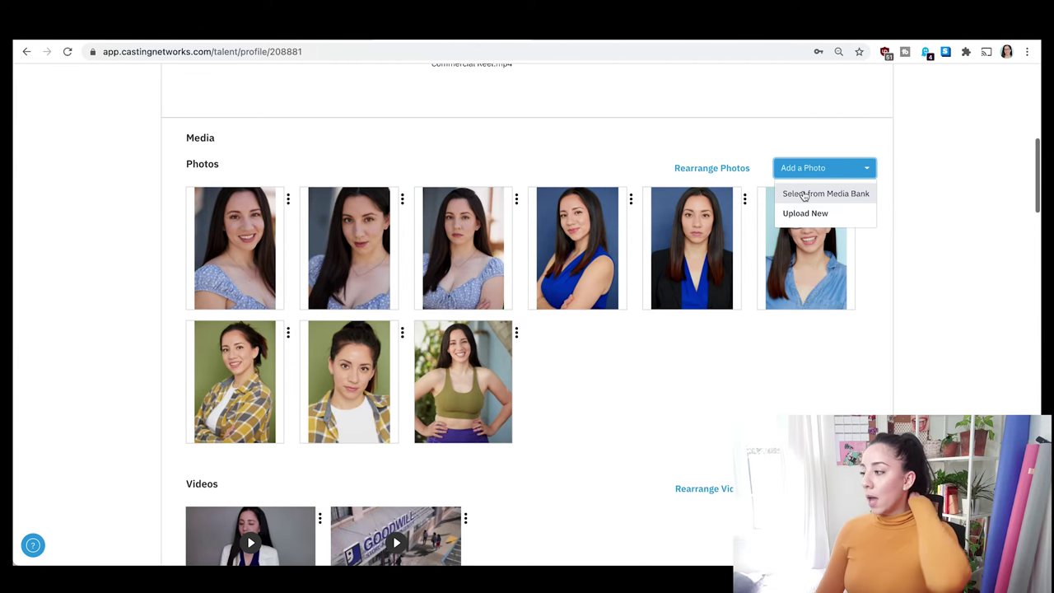
{"action": "left_click", "coordinate": [812, 169]}
Step: In Rearrange Photos, move the plaid-shirt photo up to primary and back, then close unsaved
{"action": "left_click", "coordinate": [736, 170]}
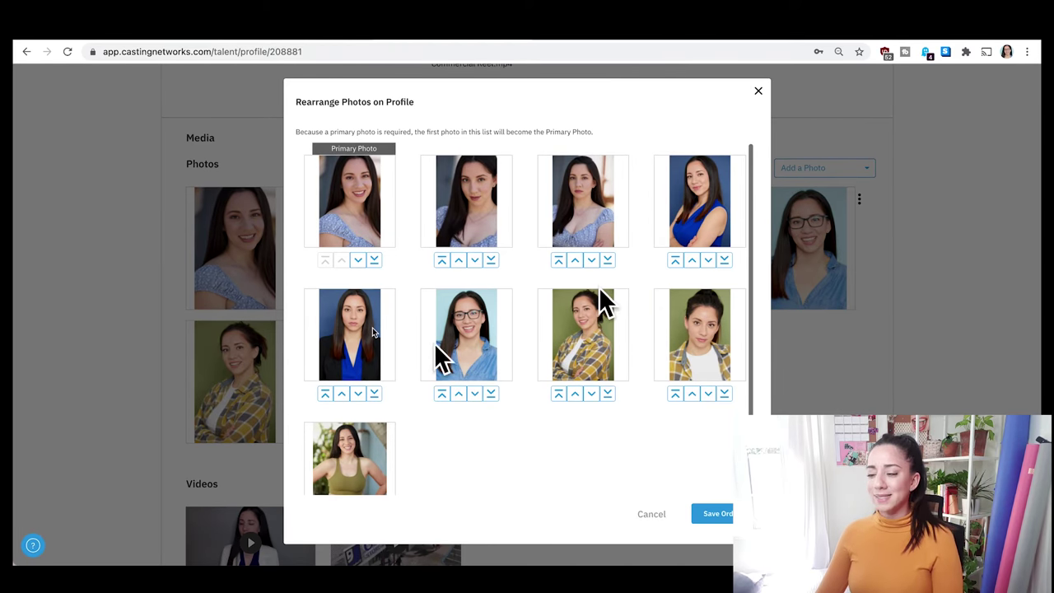
{"action": "mouse_move", "coordinate": [461, 333]}
{"action": "left_mouse_down"}
{"action": "mouse_move", "coordinate": [457, 354]}
{"action": "mouse_move", "coordinate": [400, 278]}
{"action": "mouse_move", "coordinate": [466, 350]}
{"action": "mouse_move", "coordinate": [462, 329]}
{"action": "left_mouse_up"}
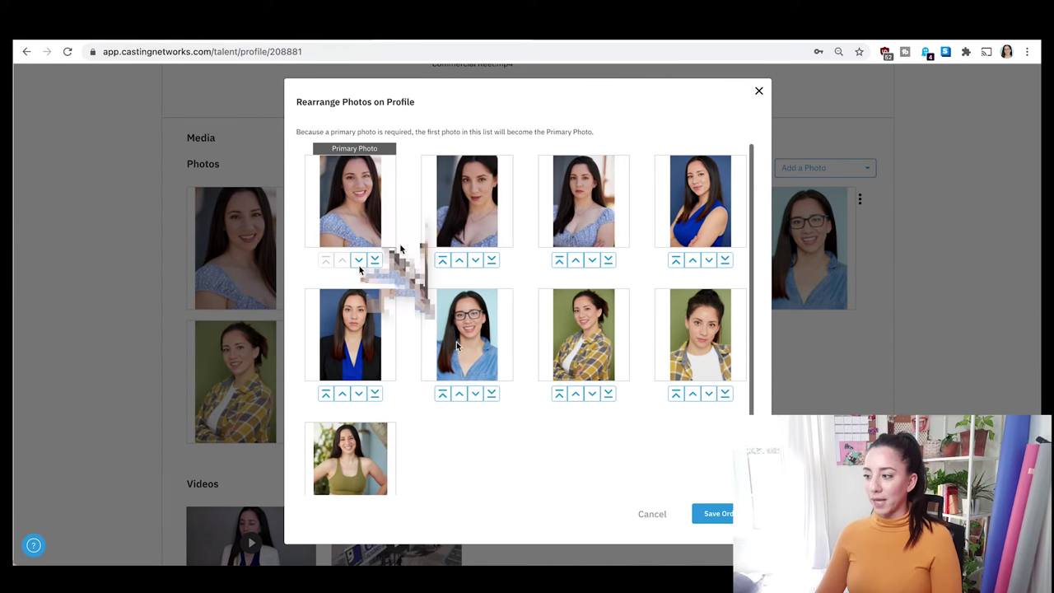
{"action": "left_click", "coordinate": [575, 395]}
{"action": "left_click", "coordinate": [459, 394]}
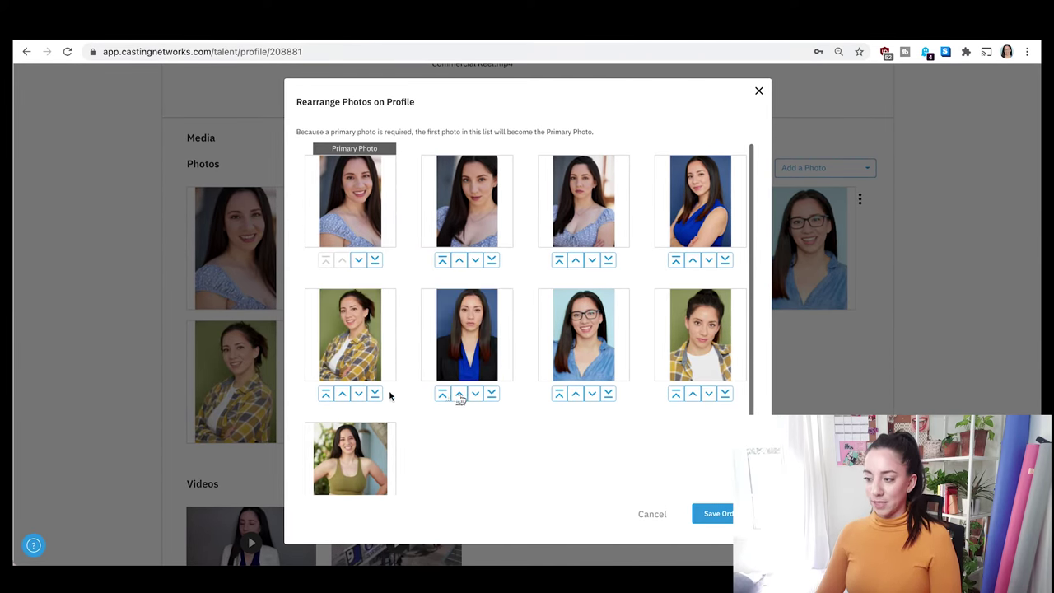
{"action": "left_click", "coordinate": [326, 396]}
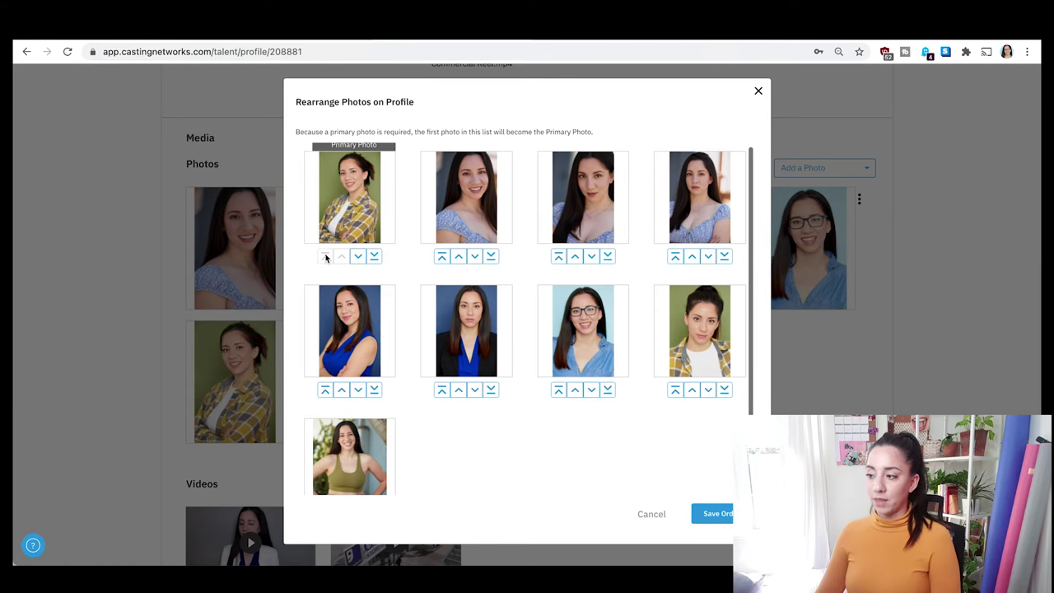
{"action": "left_click", "coordinate": [374, 254]}
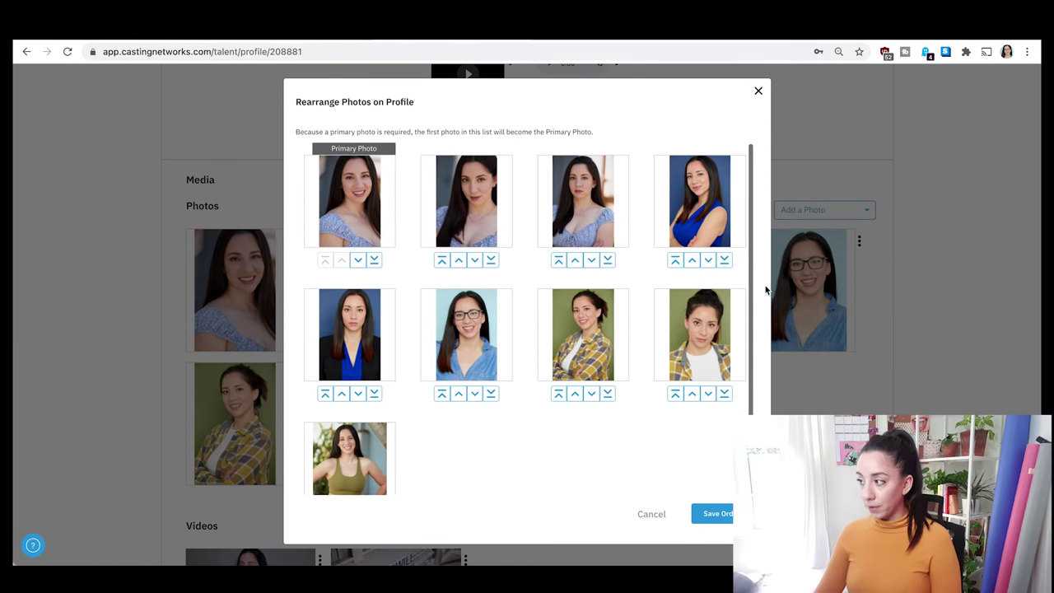
{"action": "left_click", "coordinate": [758, 91]}
{"action": "scroll", "coordinate": [607, 219], "scroll_direction": "up", "scroll_amount": 5}
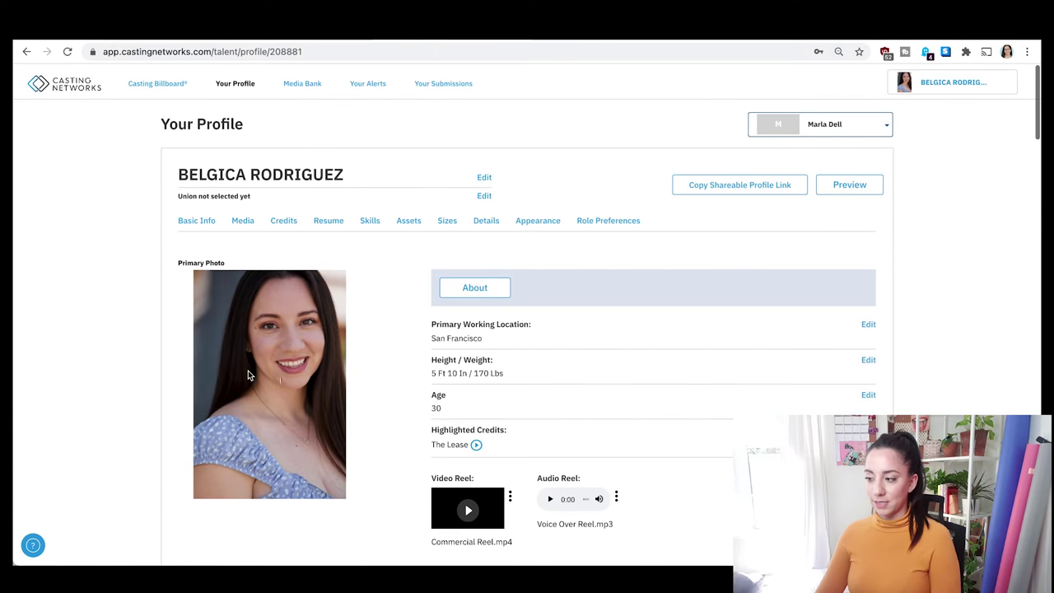
{"action": "left_click", "coordinate": [316, 85]}
Step: Start deleting the last Media Bank photo, then cancel to keep it
{"action": "scroll", "coordinate": [393, 208], "scroll_direction": "down", "scroll_amount": 6}
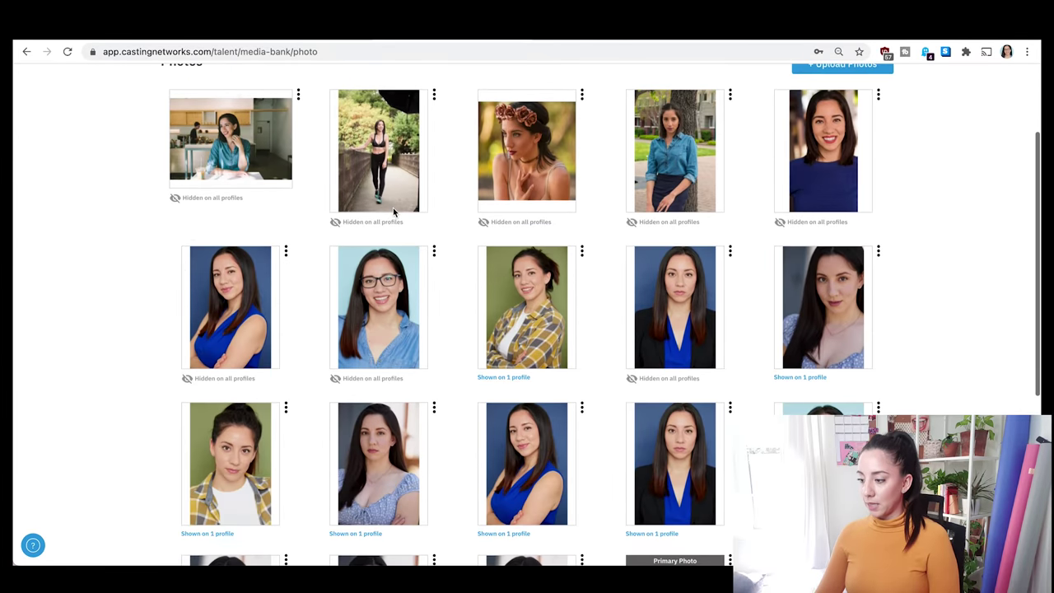
{"action": "left_click", "coordinate": [434, 399]}
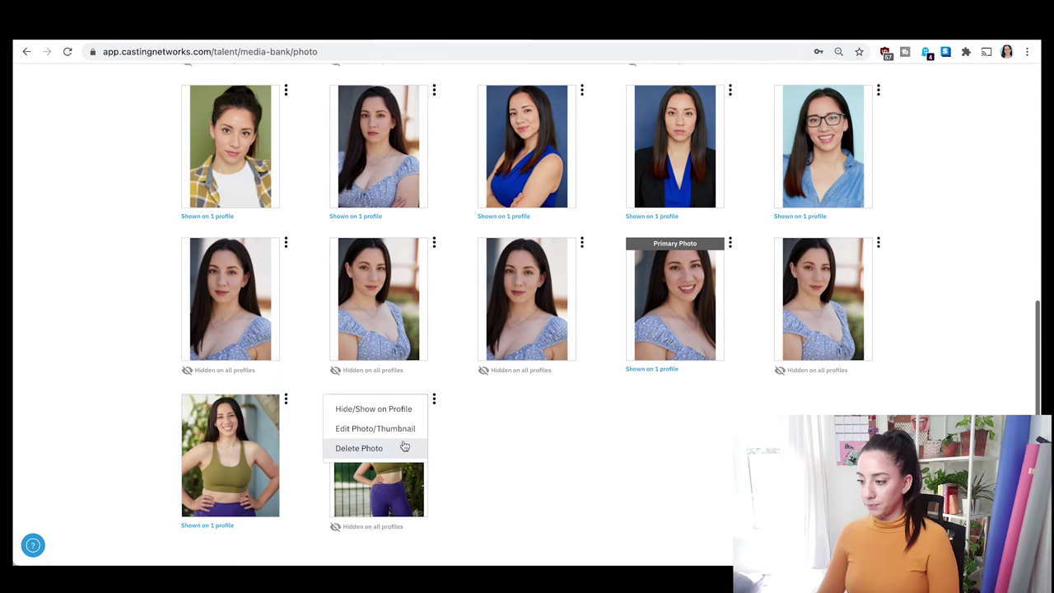
{"action": "left_click", "coordinate": [405, 447]}
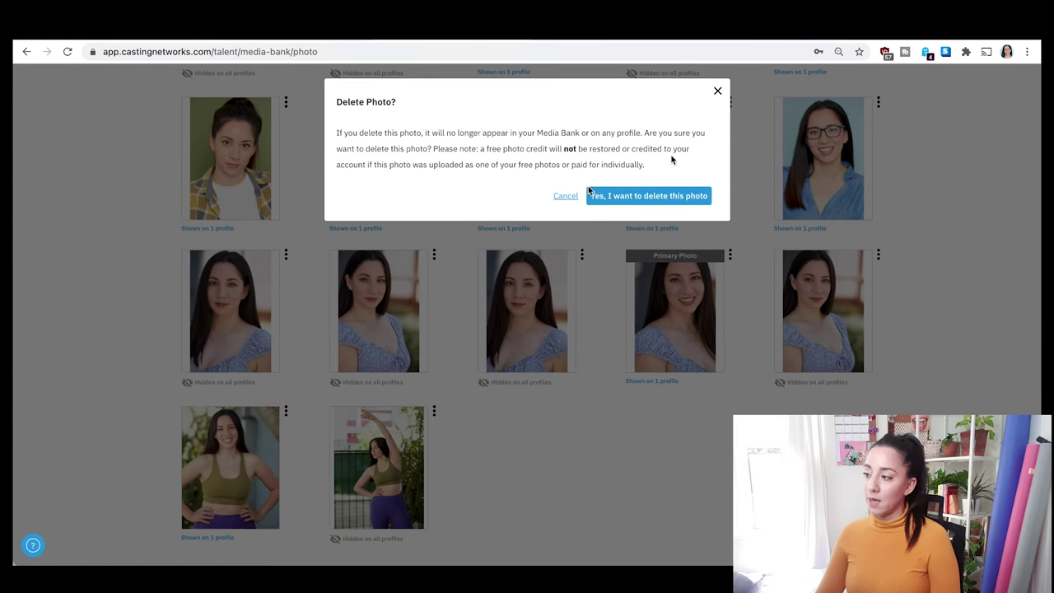
{"action": "left_click", "coordinate": [566, 196]}
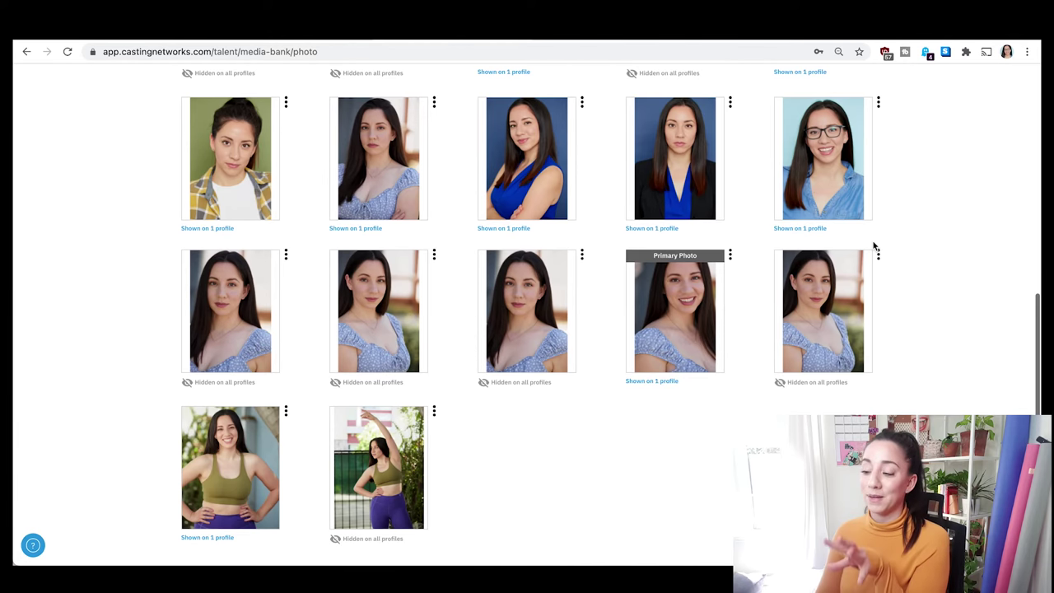
{"action": "scroll", "coordinate": [893, 242], "scroll_direction": "down", "scroll_amount": 1}
{"action": "scroll", "coordinate": [893, 242], "scroll_direction": "up", "scroll_amount": 10}
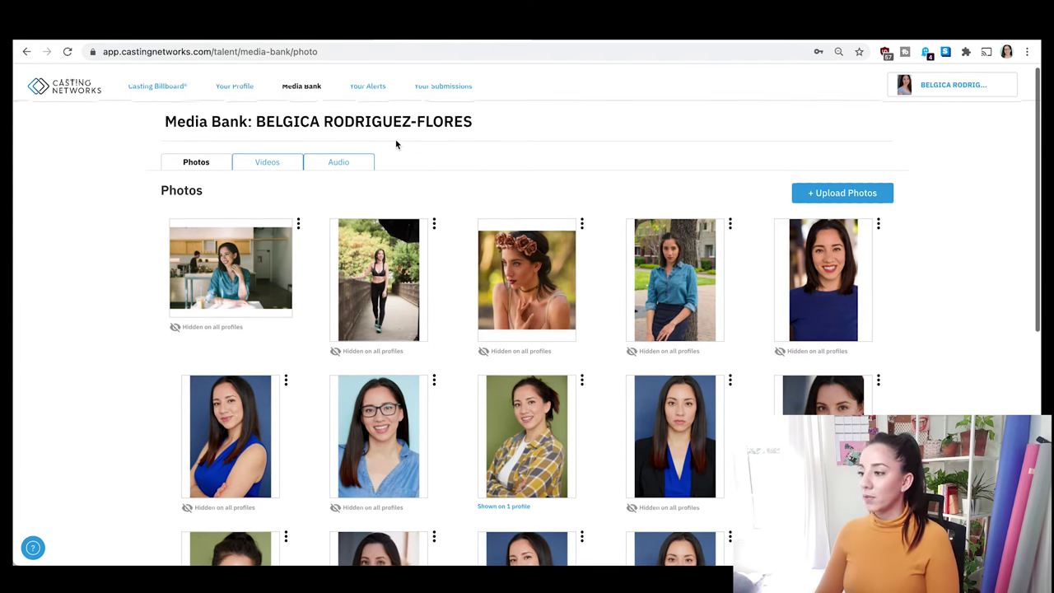
Step: Switch to the Los Angeles talent profile from the account dropdown
{"action": "scroll", "coordinate": [403, 143], "scroll_direction": "down", "scroll_amount": 1}
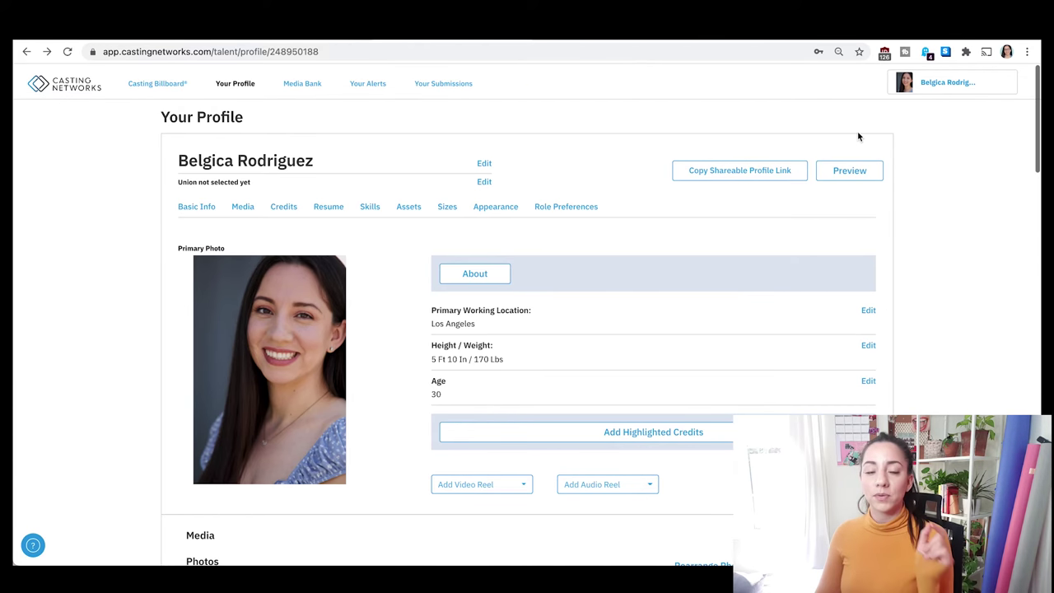
{"action": "left_click", "coordinate": [960, 92]}
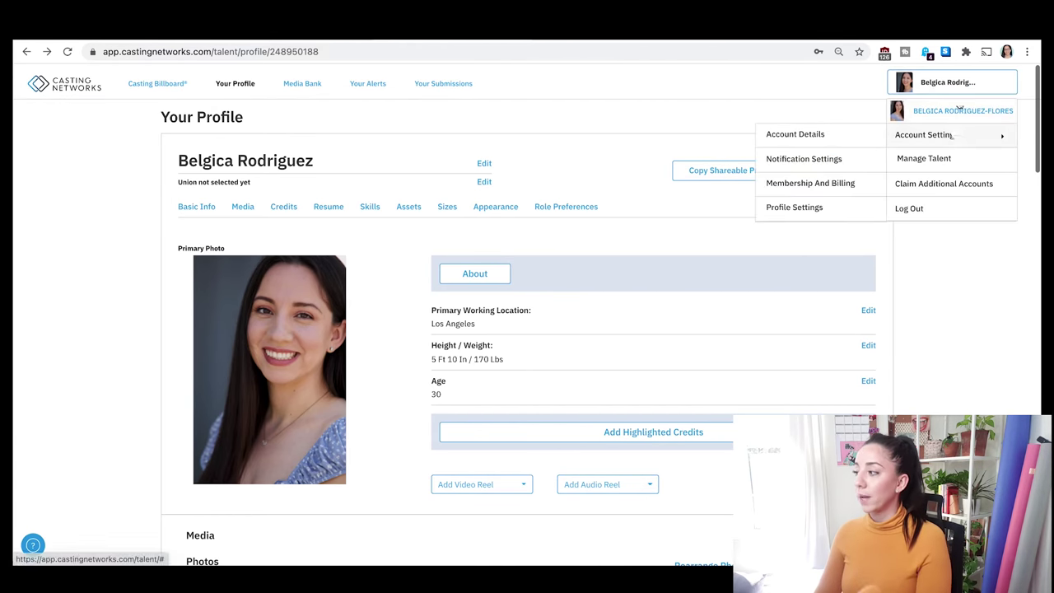
{"action": "left_click", "coordinate": [949, 115]}
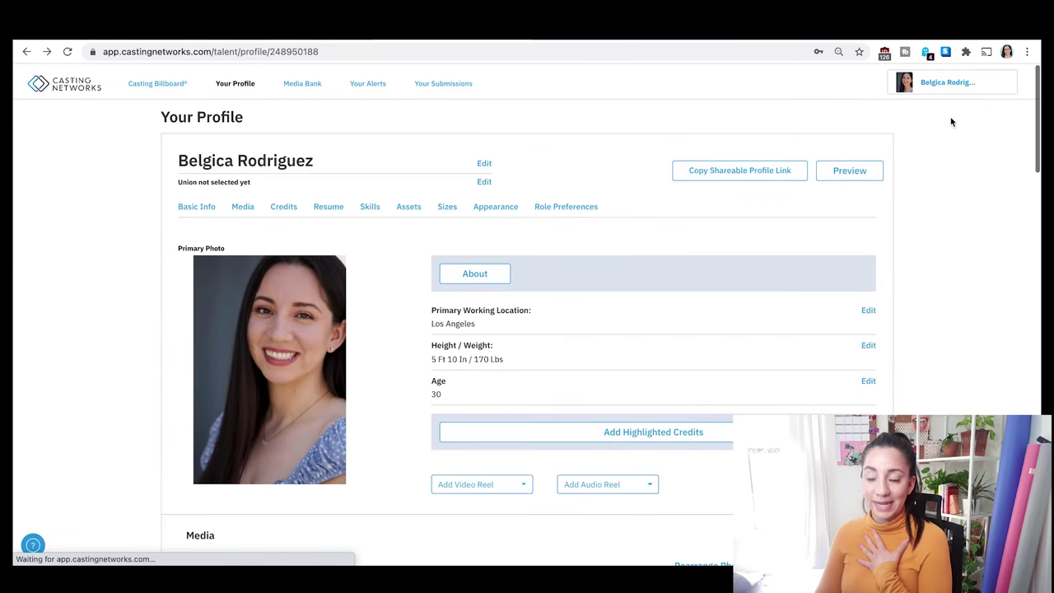
Step: On the Casting Billboard's Amazon Driver Female role, include the green-top photo and make it primary
{"action": "left_click", "coordinate": [183, 85]}
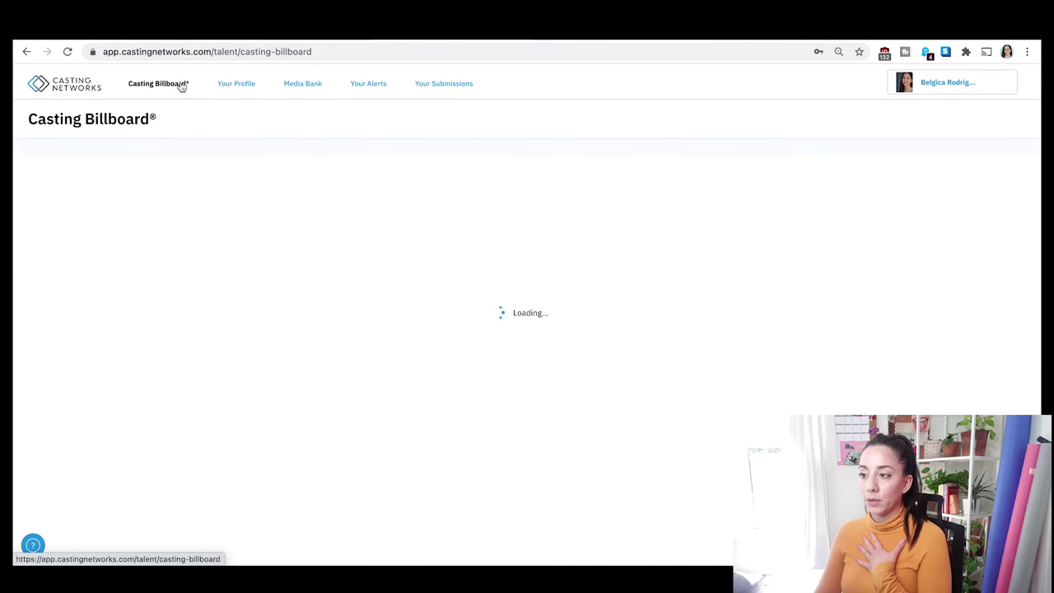
{"action": "scroll", "coordinate": [206, 137], "scroll_direction": "down", "scroll_amount": 5}
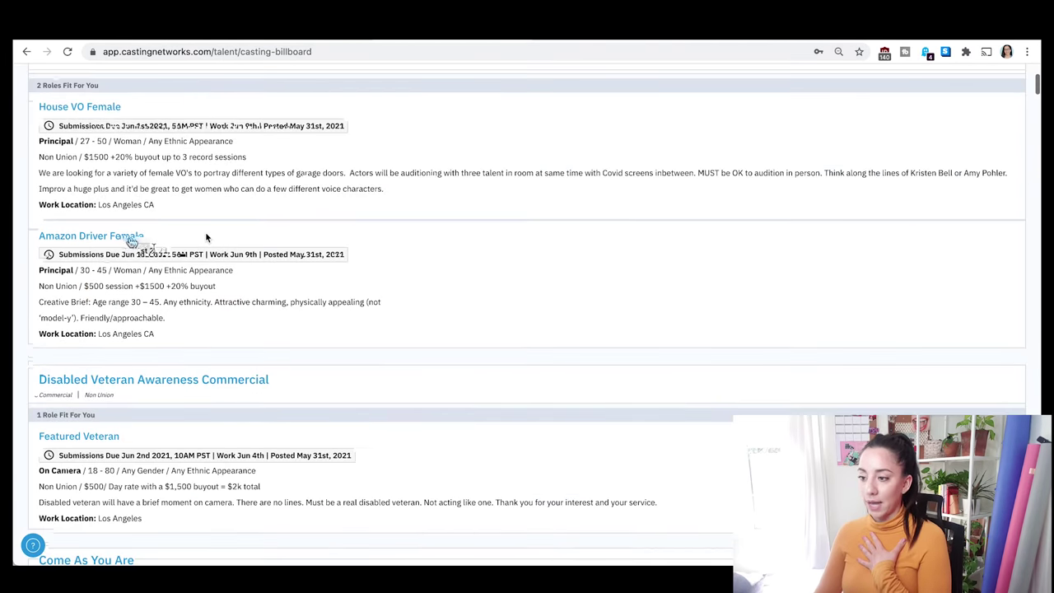
{"action": "left_click", "coordinate": [123, 238]}
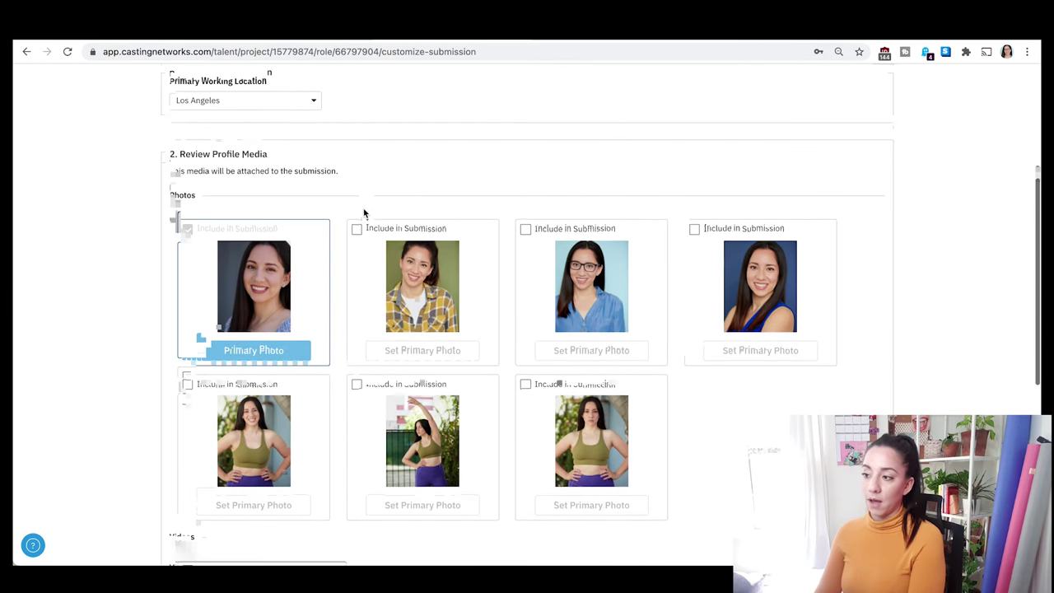
{"action": "scroll", "coordinate": [365, 212], "scroll_direction": "down", "scroll_amount": 1}
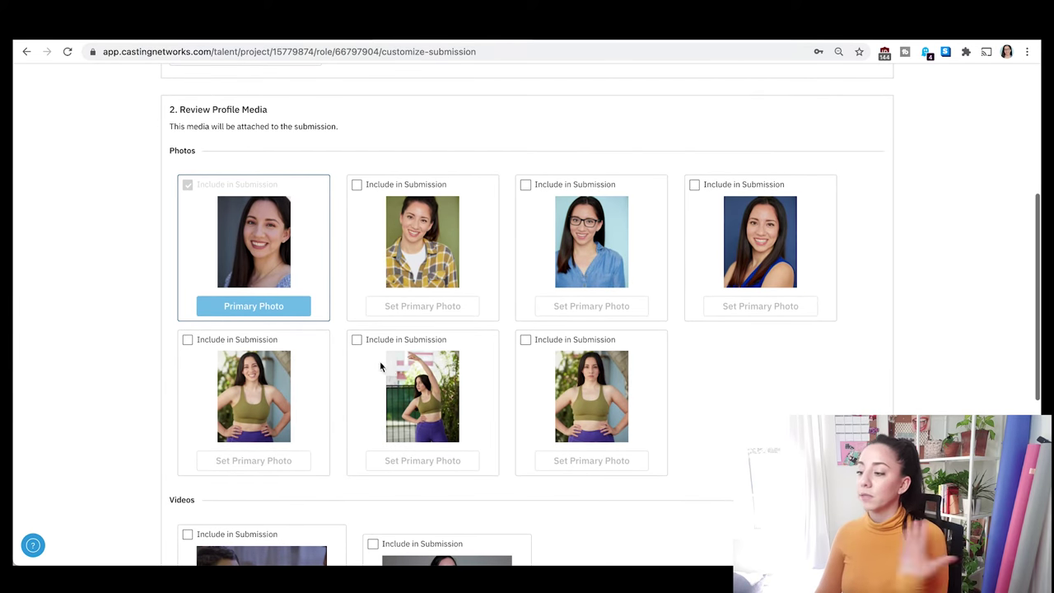
{"action": "left_click", "coordinate": [188, 341]}
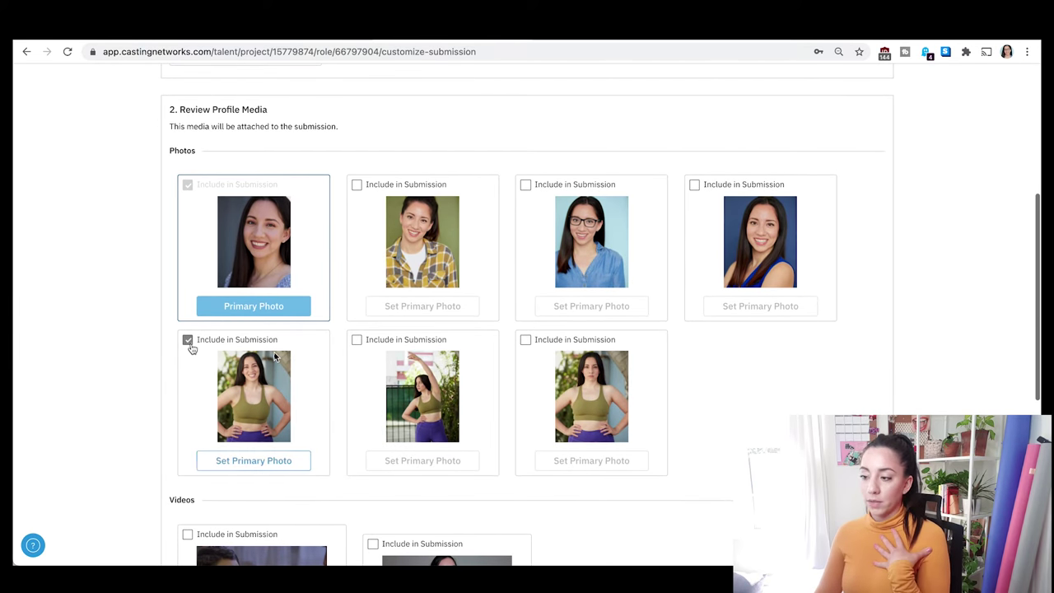
{"action": "left_click", "coordinate": [295, 463]}
{"action": "scroll", "coordinate": [345, 468], "scroll_direction": "down", "scroll_amount": 1}
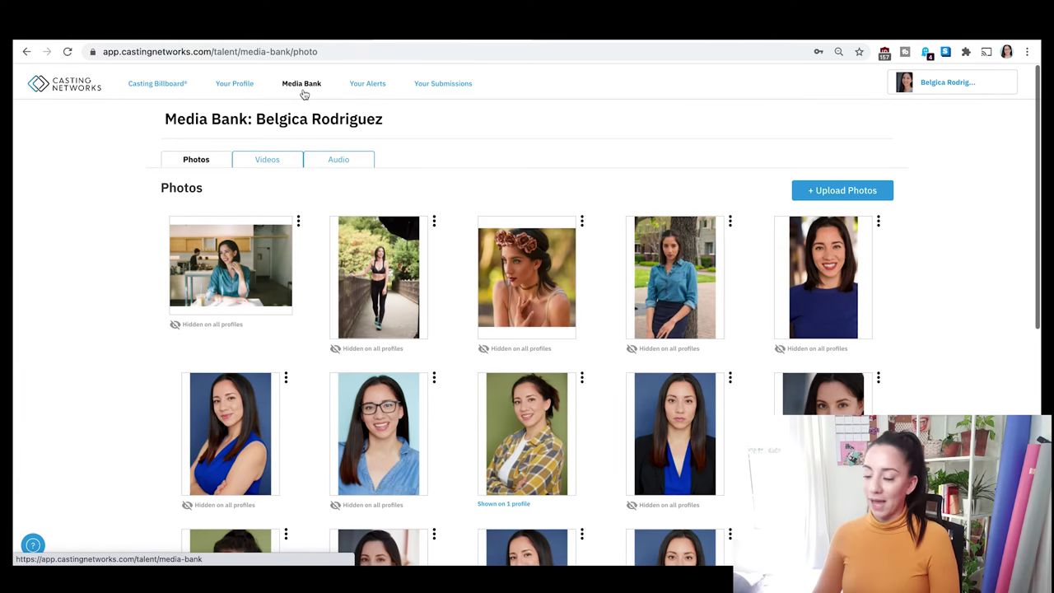
Step: Upload 'Land Of Opportunity by George.mov' into the Media Bank videos
{"action": "scroll", "coordinate": [313, 105], "scroll_direction": "down", "scroll_amount": 2}
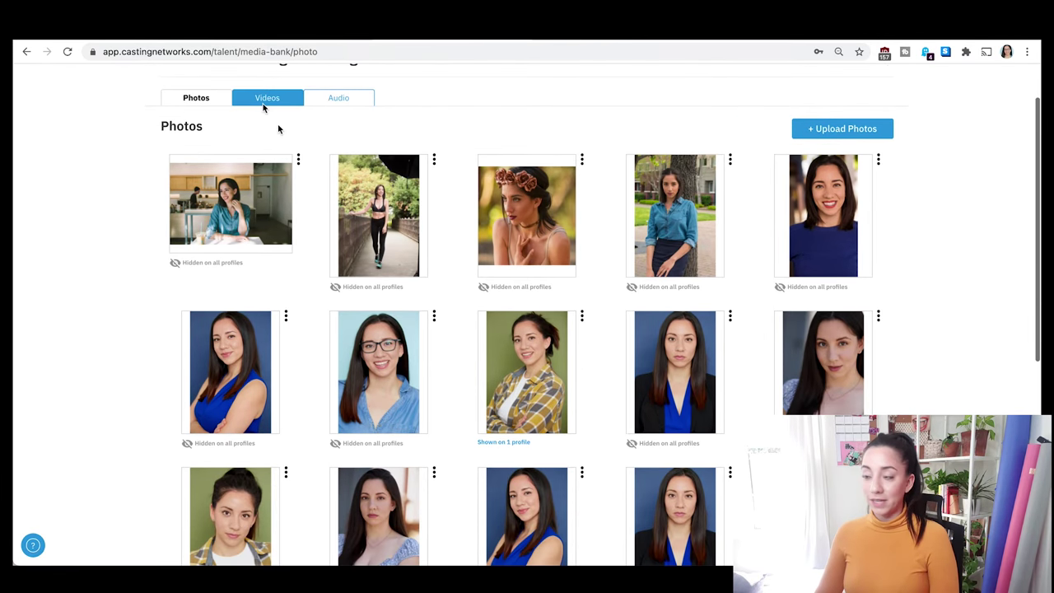
{"action": "left_click", "coordinate": [265, 101]}
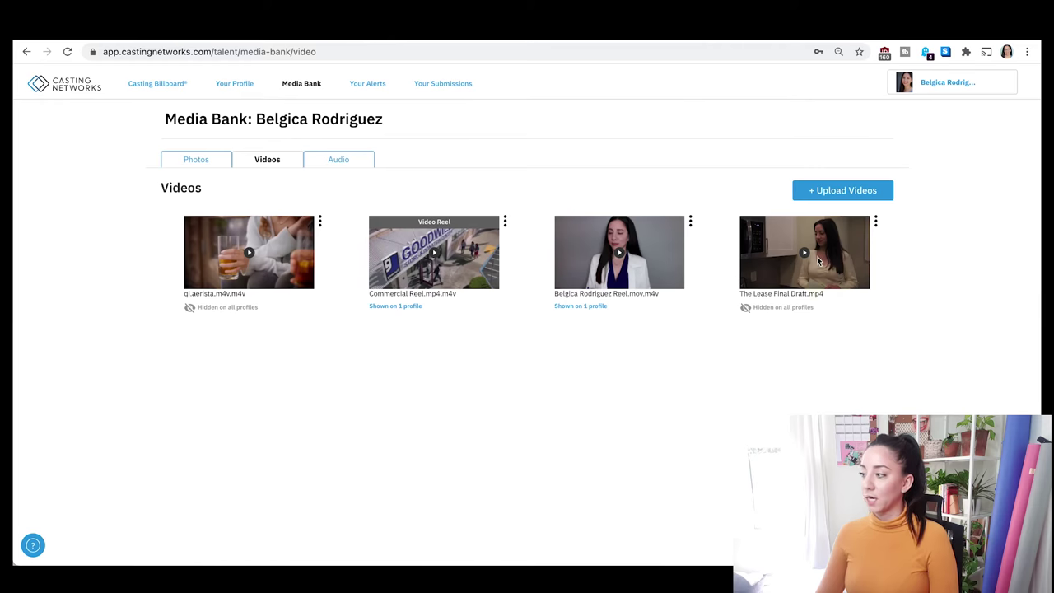
{"action": "left_click", "coordinate": [830, 194]}
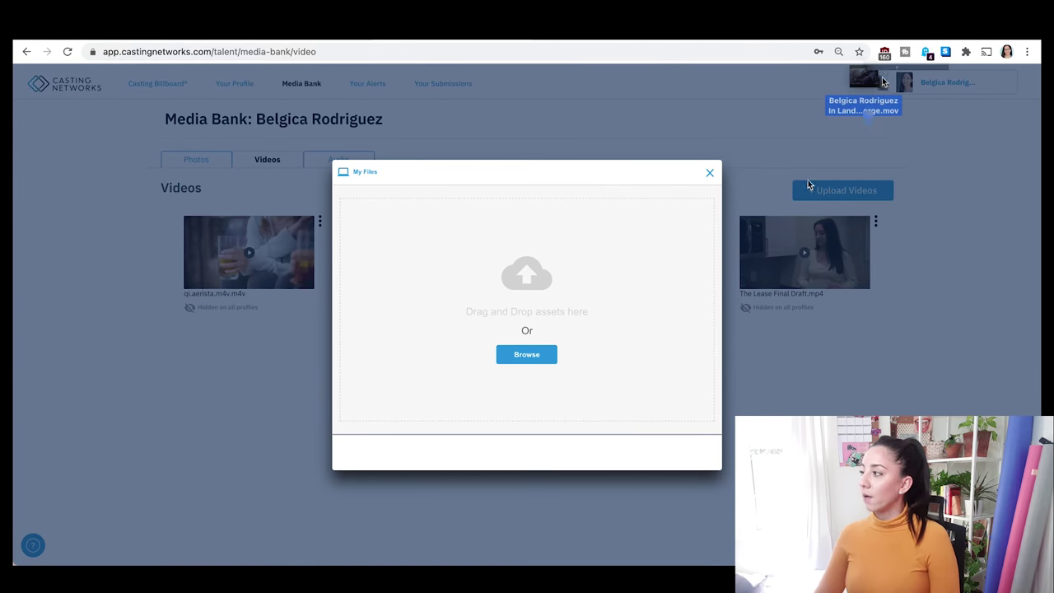
{"action": "left_click_drag", "start_coordinate": [810, 123], "coordinate": [558, 354]}
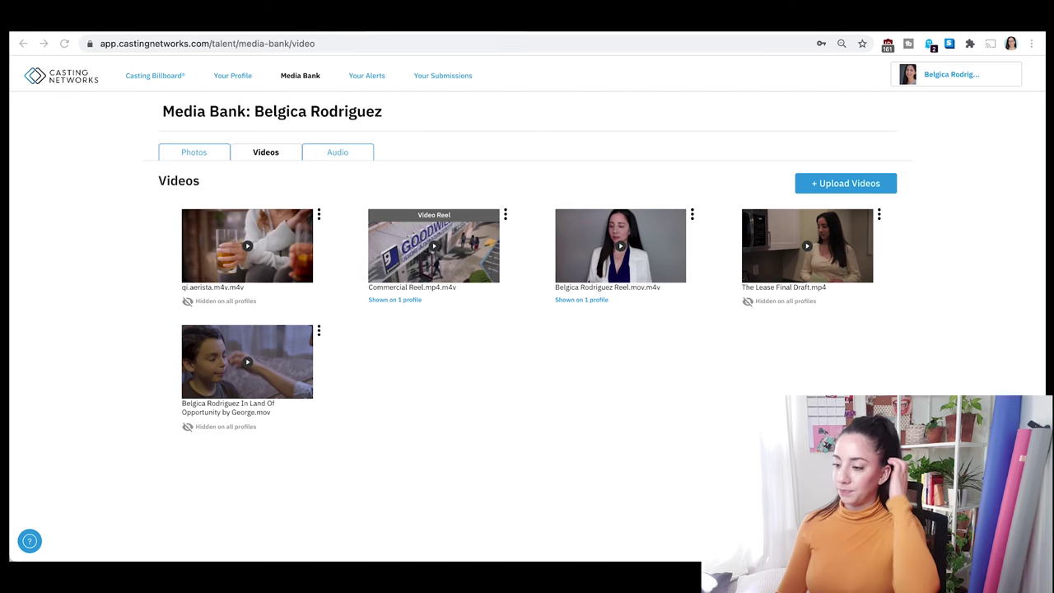
{"action": "left_click", "coordinate": [319, 331]}
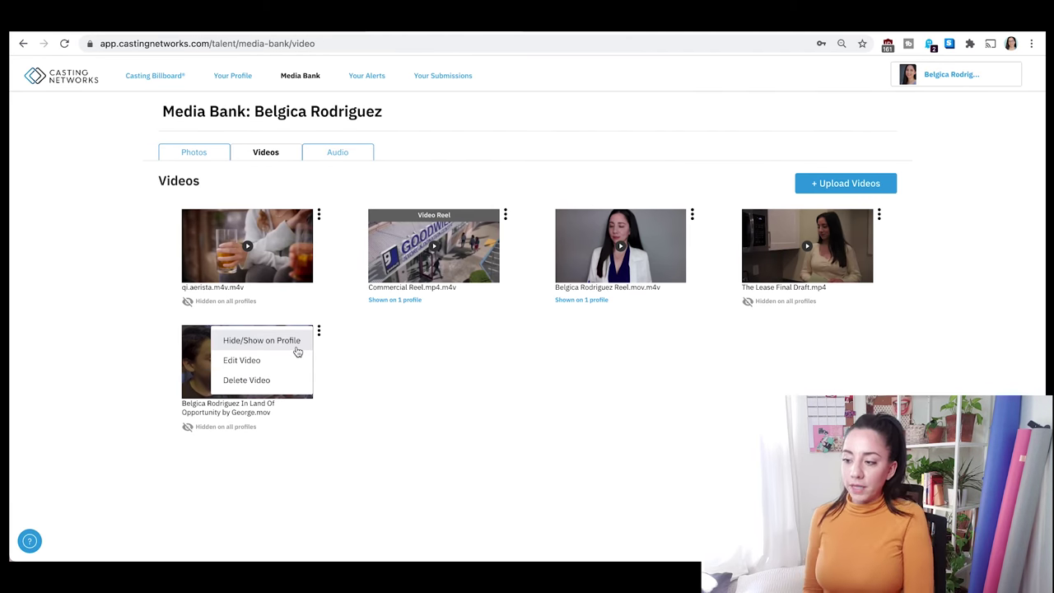
Step: Edit the uploaded video's Media Name to 'Land of Opportunity' and save it
{"action": "left_click", "coordinate": [760, 84]}
{"action": "left_click", "coordinate": [319, 331]}
{"action": "left_click", "coordinate": [247, 360]}
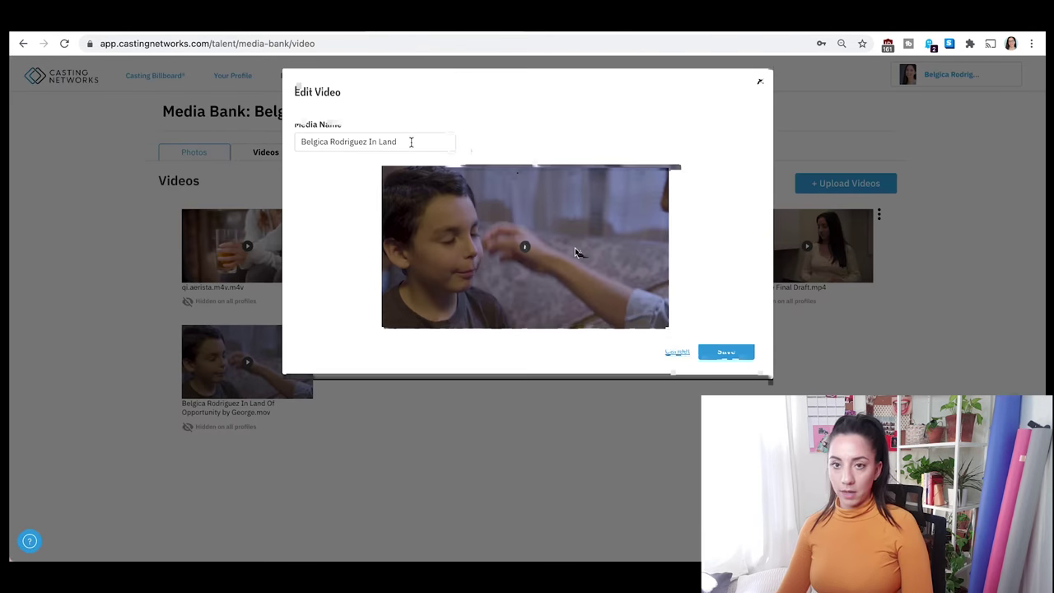
{"action": "left_click_drag", "start_coordinate": [426, 144], "coordinate": [257, 134]}
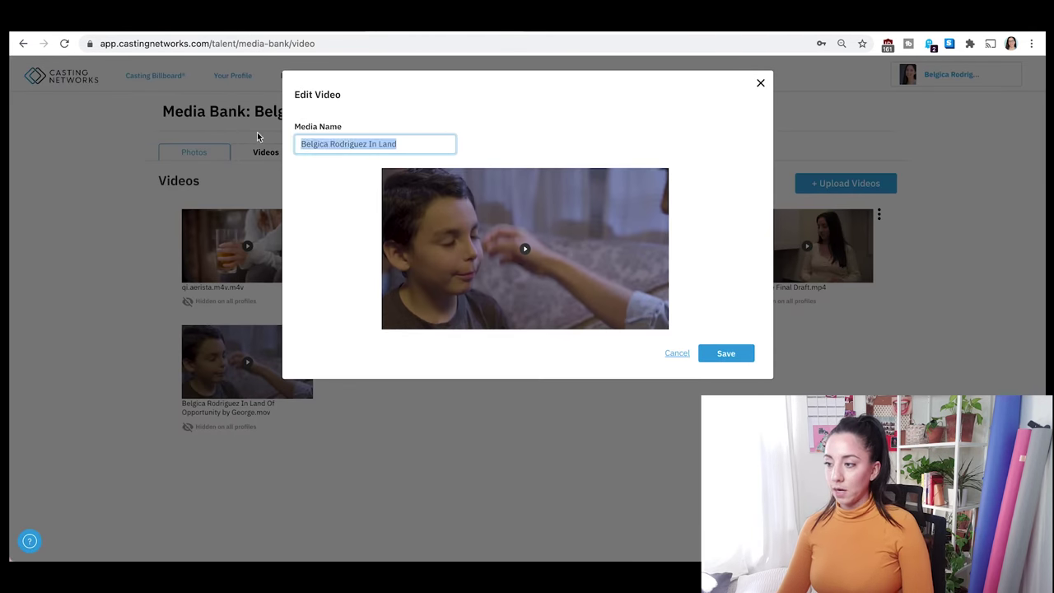
{"action": "left_click", "coordinate": [395, 144]}
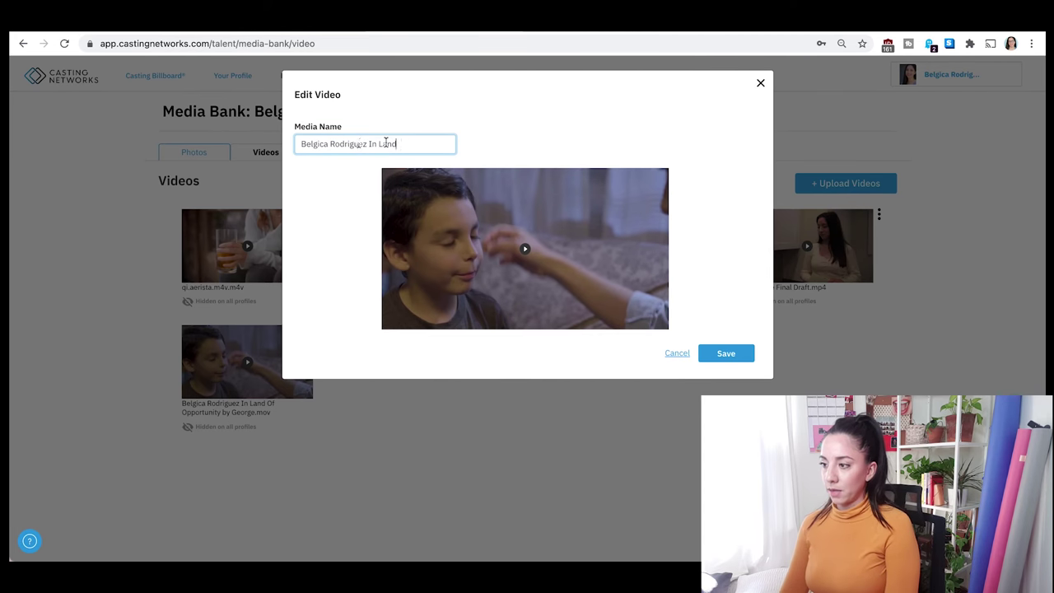
{"action": "left_click_drag", "start_coordinate": [381, 145], "coordinate": [300, 145]}
{"action": "key", "text": "BackSpace"}
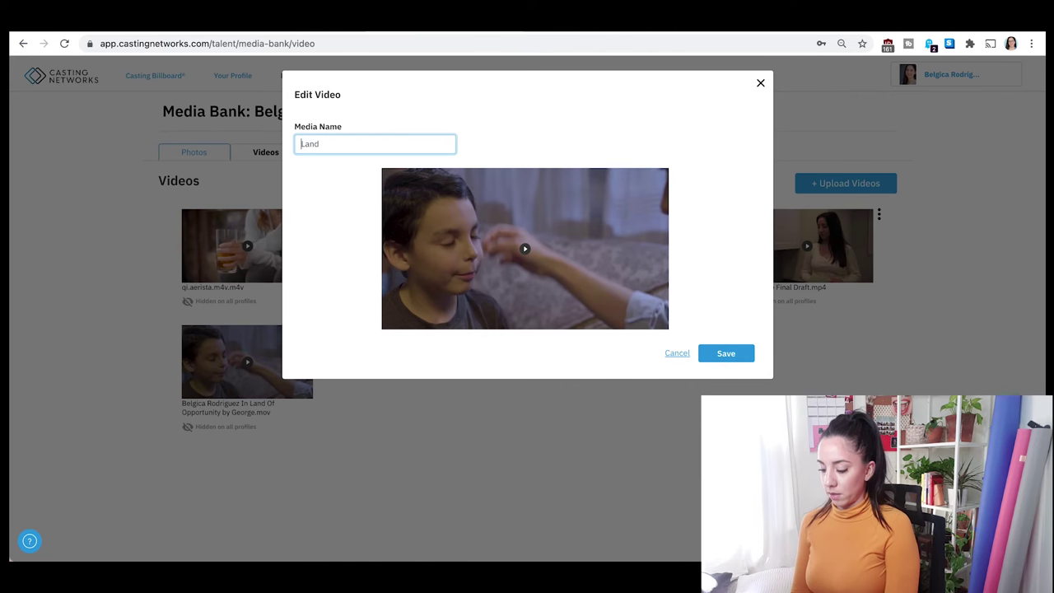
{"action": "type", "text": "of Opportunity"}
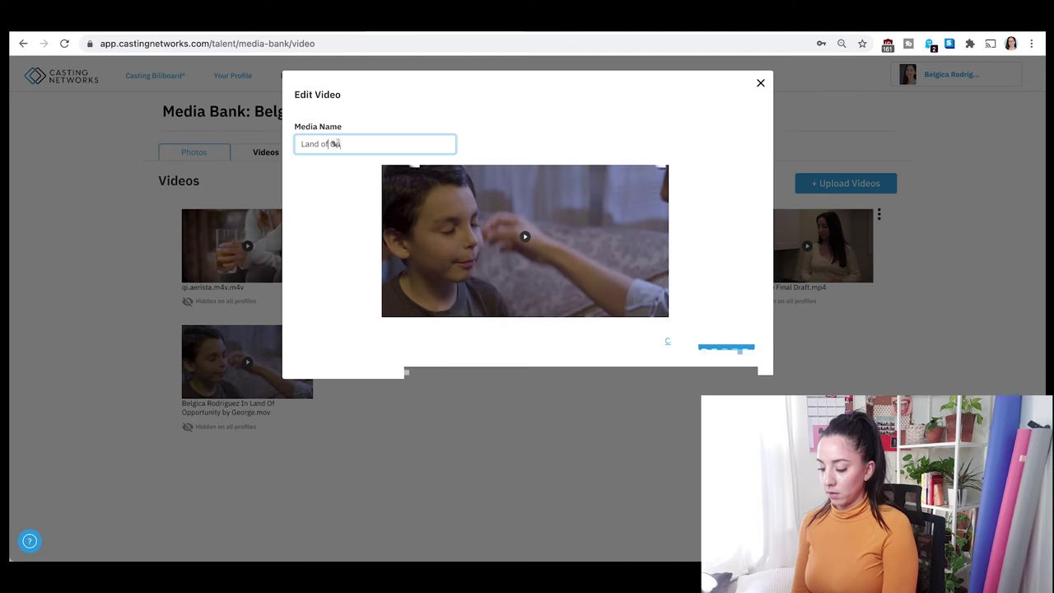
{"action": "left_click", "coordinate": [746, 356]}
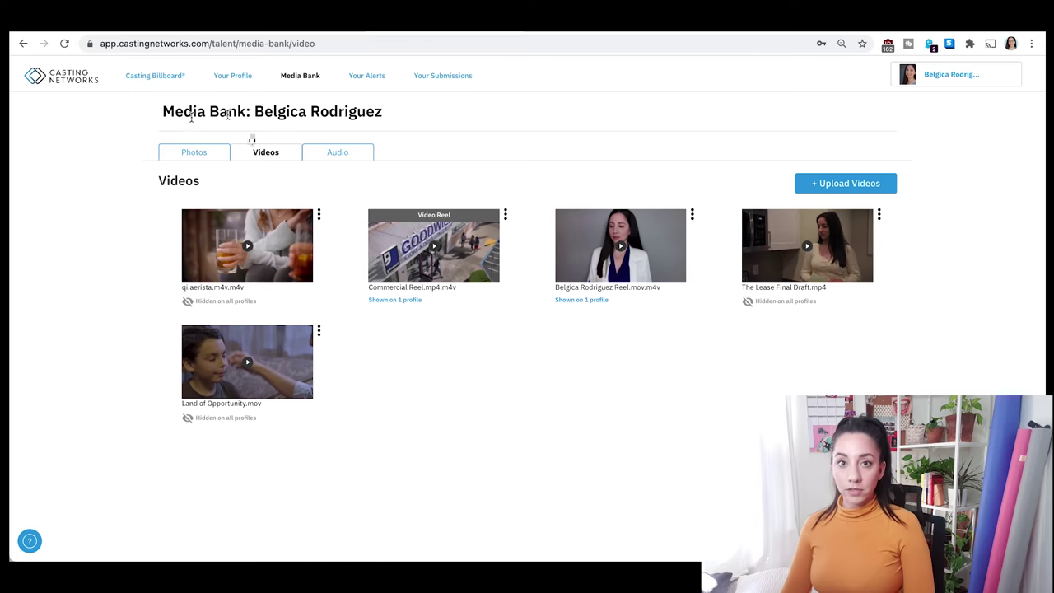
Step: Return to Your Profile and look over its Videos section and the Add a Video options
{"action": "left_click", "coordinate": [238, 77]}
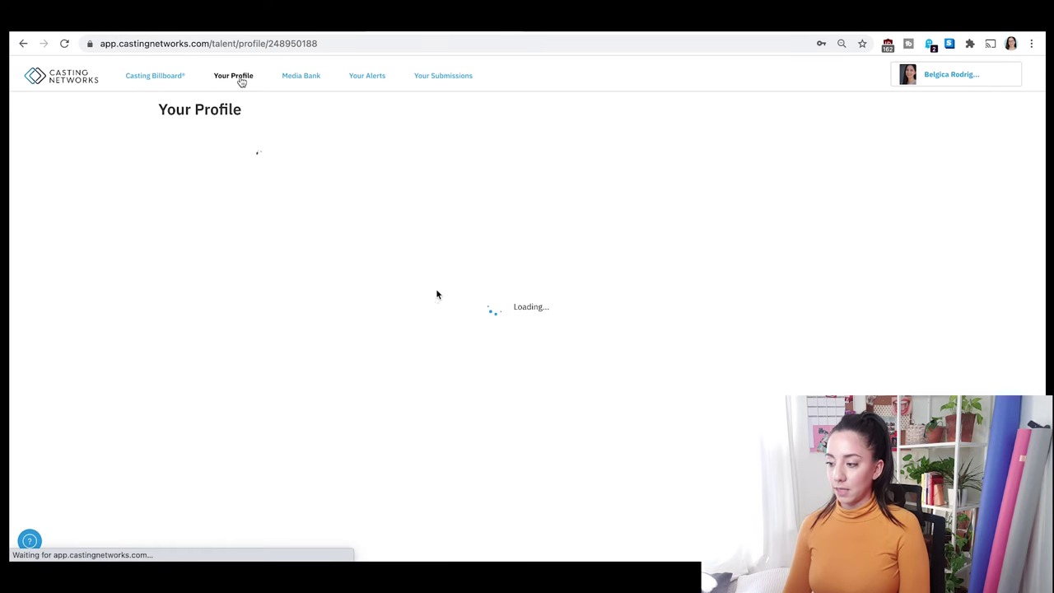
{"action": "scroll", "coordinate": [447, 306], "scroll_direction": "down", "scroll_amount": 12}
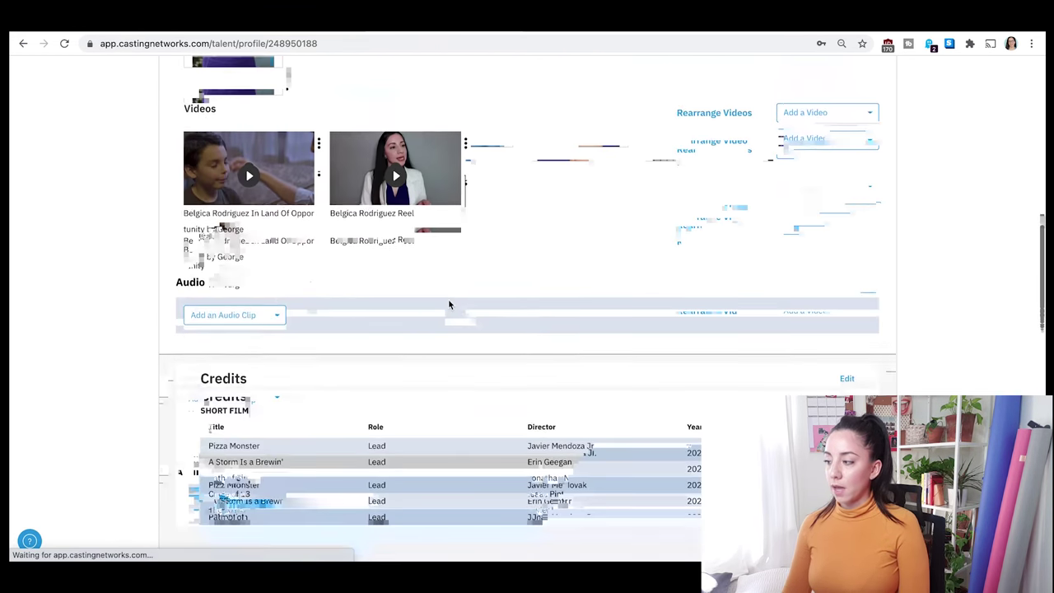
{"action": "scroll", "coordinate": [449, 305], "scroll_direction": "up", "scroll_amount": 1}
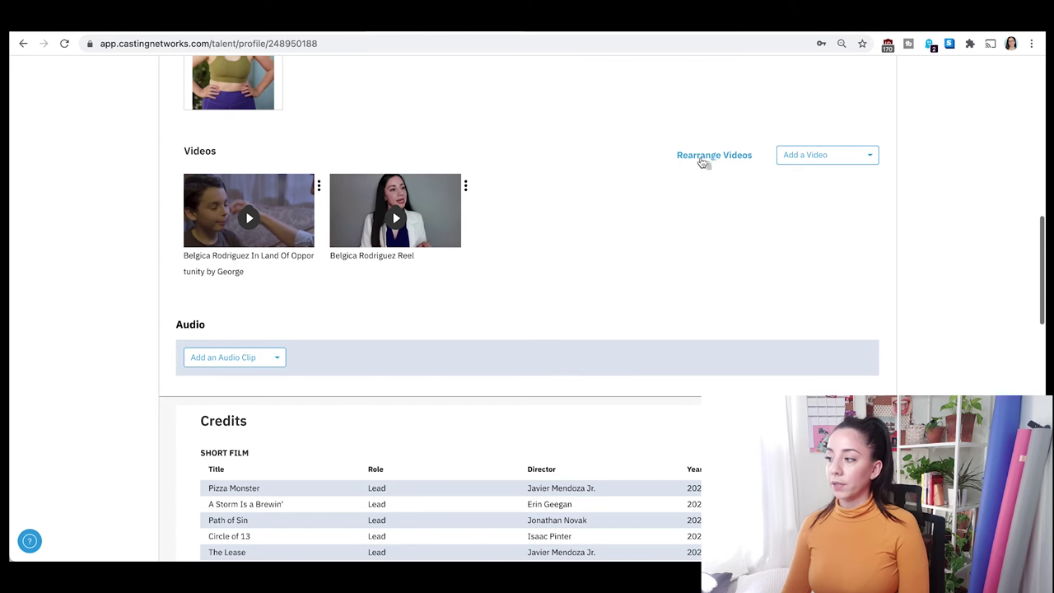
{"action": "left_click", "coordinate": [814, 157]}
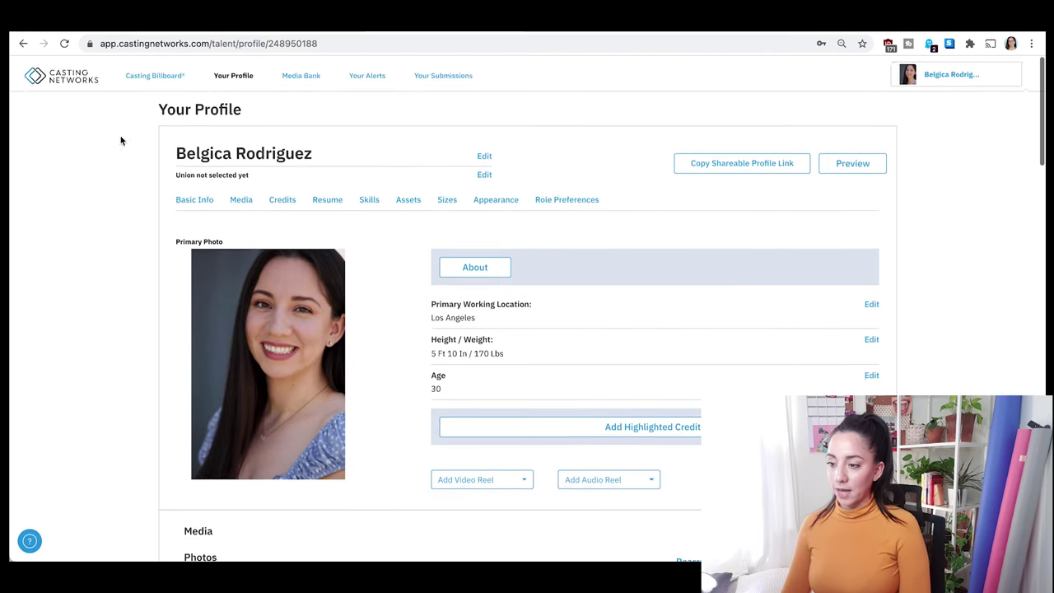
{"action": "left_click", "coordinate": [154, 75]}
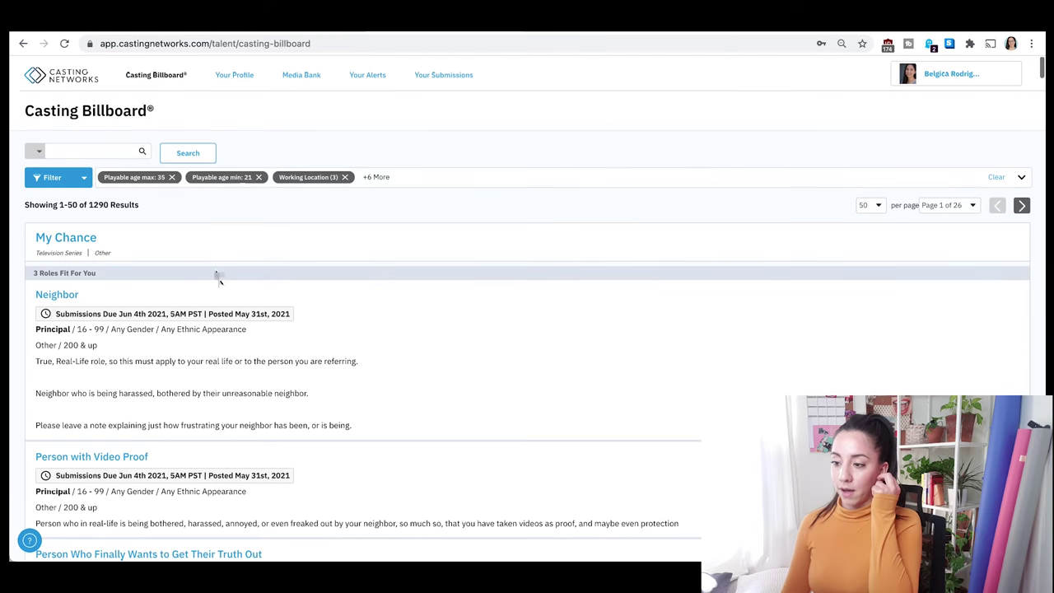
Step: Open the Person with Video Proof role submission and exclude its first video from it
{"action": "scroll", "coordinate": [148, 329], "scroll_direction": "down", "scroll_amount": 2}
{"action": "left_click", "coordinate": [112, 353]}
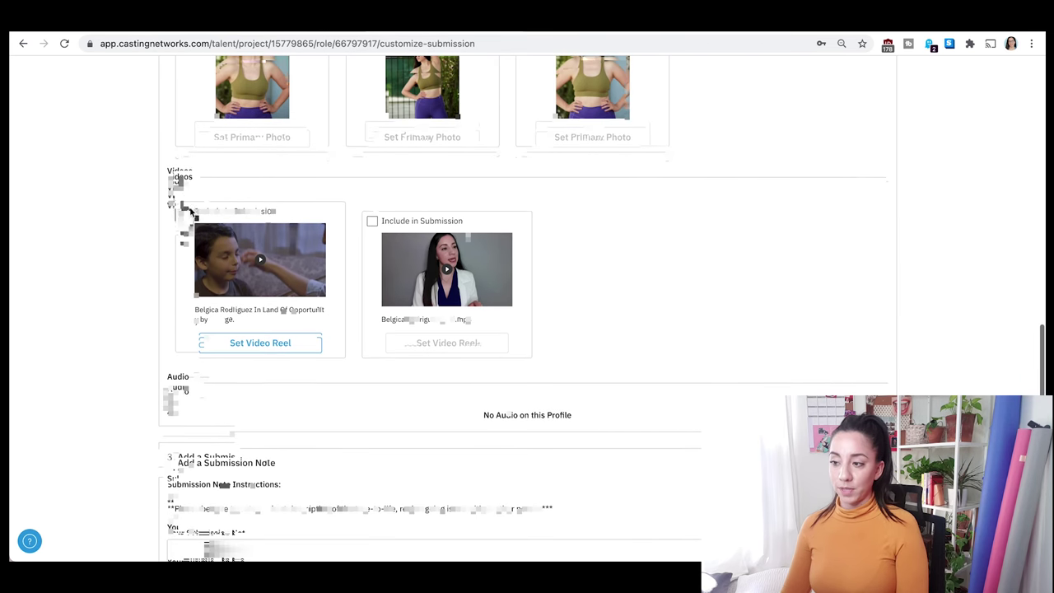
{"action": "scroll", "coordinate": [183, 216], "scroll_direction": "down", "scroll_amount": 1}
{"action": "left_click", "coordinate": [185, 204]}
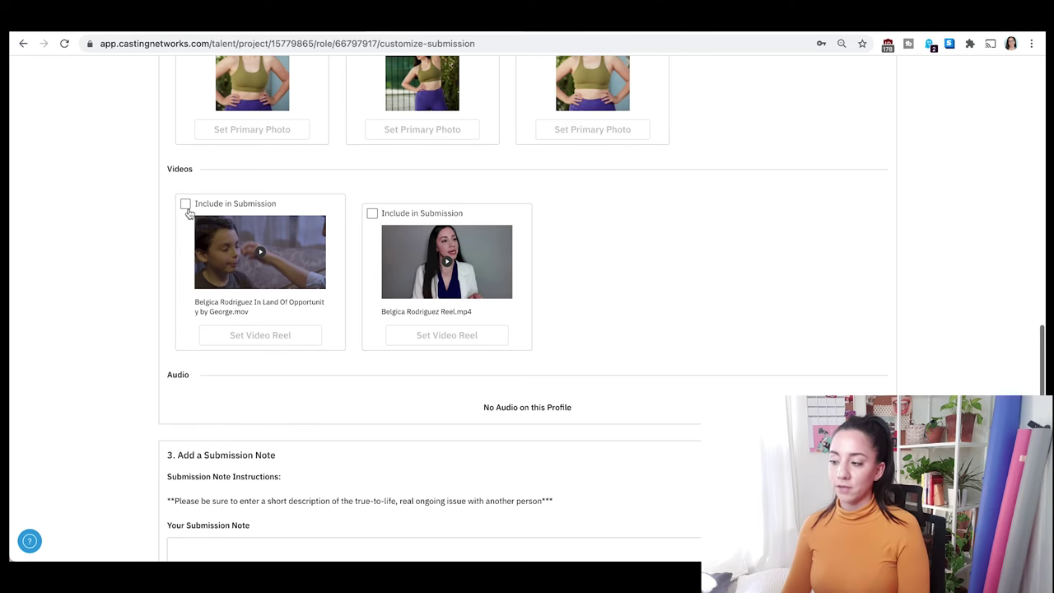
{"action": "scroll", "coordinate": [187, 212], "scroll_direction": "up", "scroll_amount": 15}
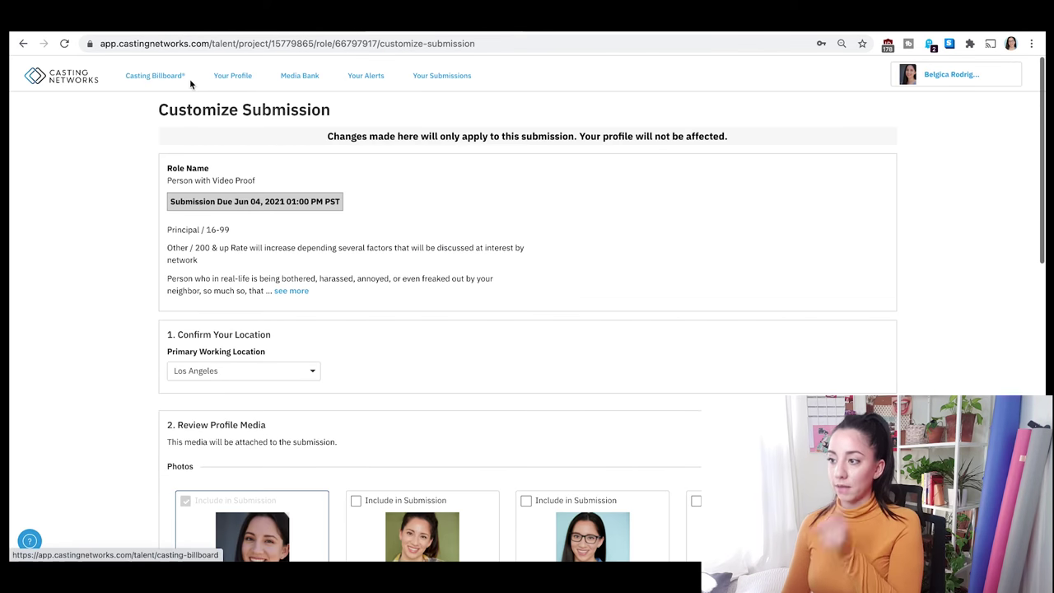
{"action": "left_click", "coordinate": [232, 82]}
Step: Set the Reel video from the Media Bank as the profile's Video Reel
{"action": "scroll", "coordinate": [414, 141], "scroll_direction": "down", "scroll_amount": 2}
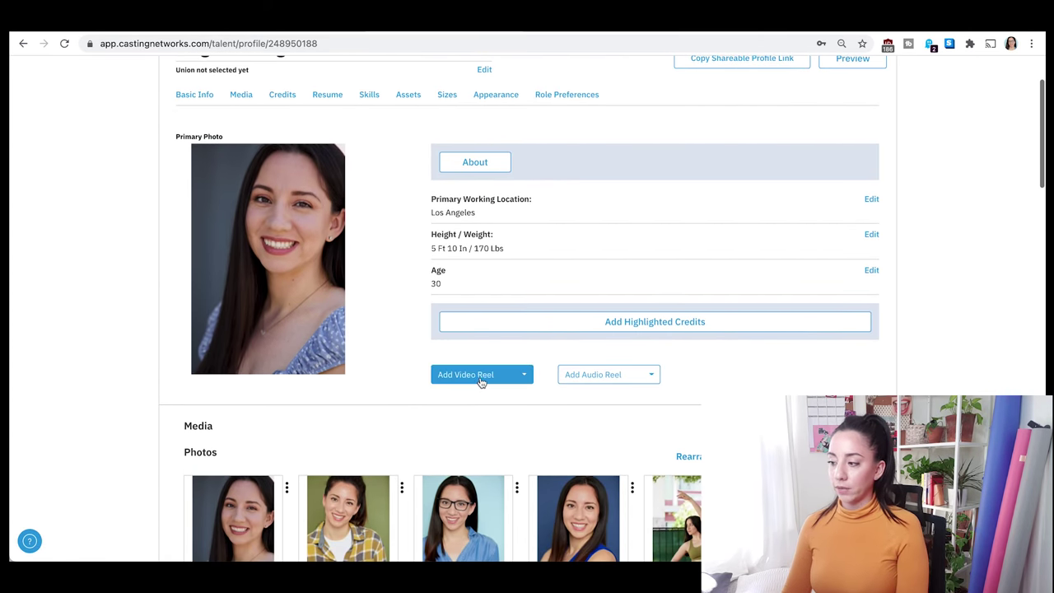
{"action": "left_click", "coordinate": [523, 377]}
{"action": "left_click", "coordinate": [519, 408]}
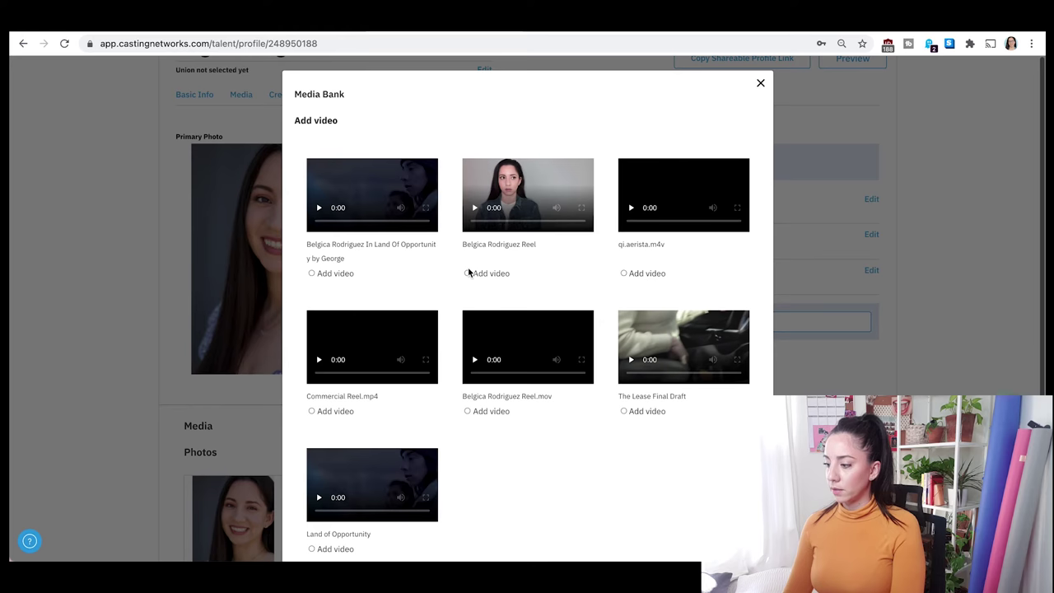
{"action": "scroll", "coordinate": [551, 282], "scroll_direction": "down", "scroll_amount": 2}
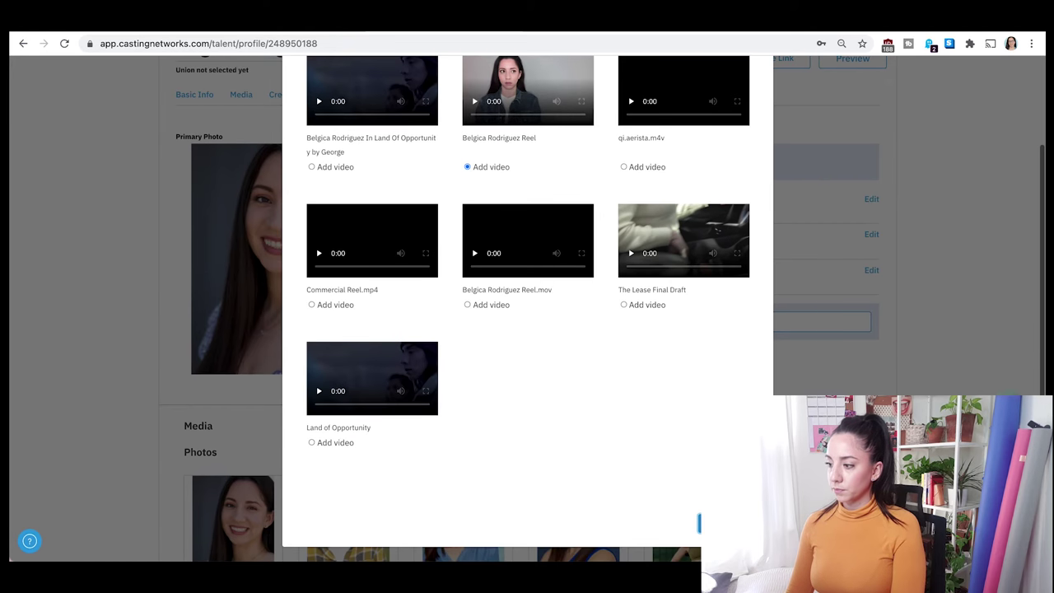
{"action": "scroll", "coordinate": [537, 334], "scroll_direction": "down", "scroll_amount": 2}
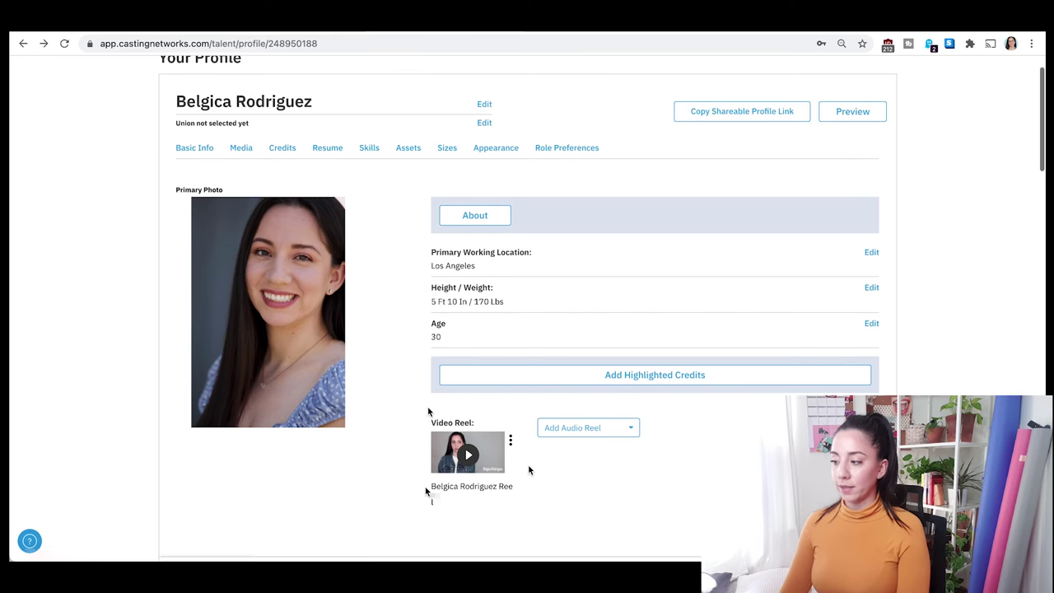
{"action": "left_click", "coordinate": [661, 373]}
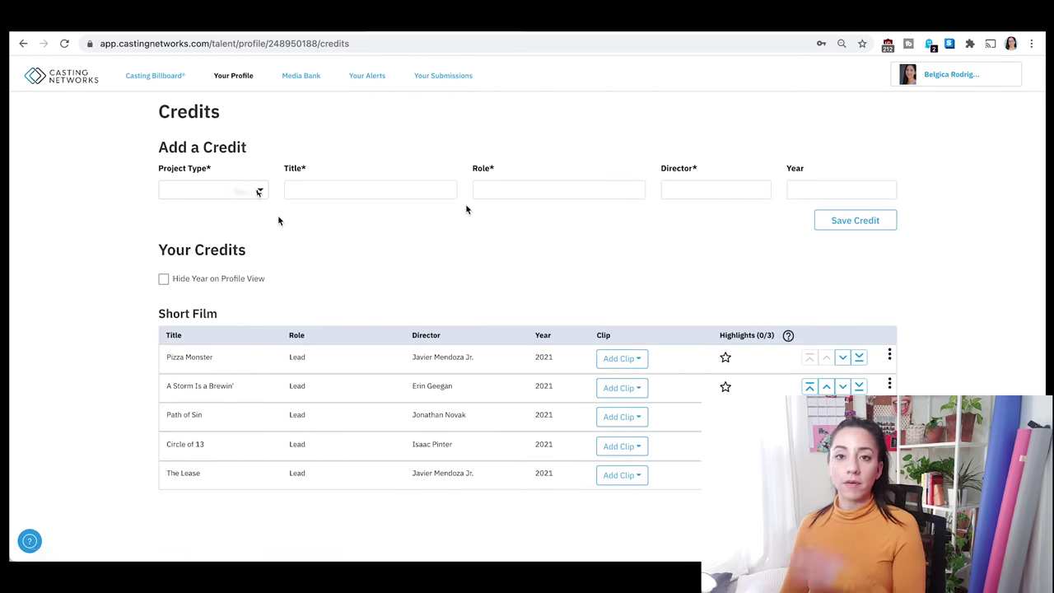
Step: Start a Short Film credit titled 'The Lease' with the role Lead
{"action": "left_click", "coordinate": [243, 193]}
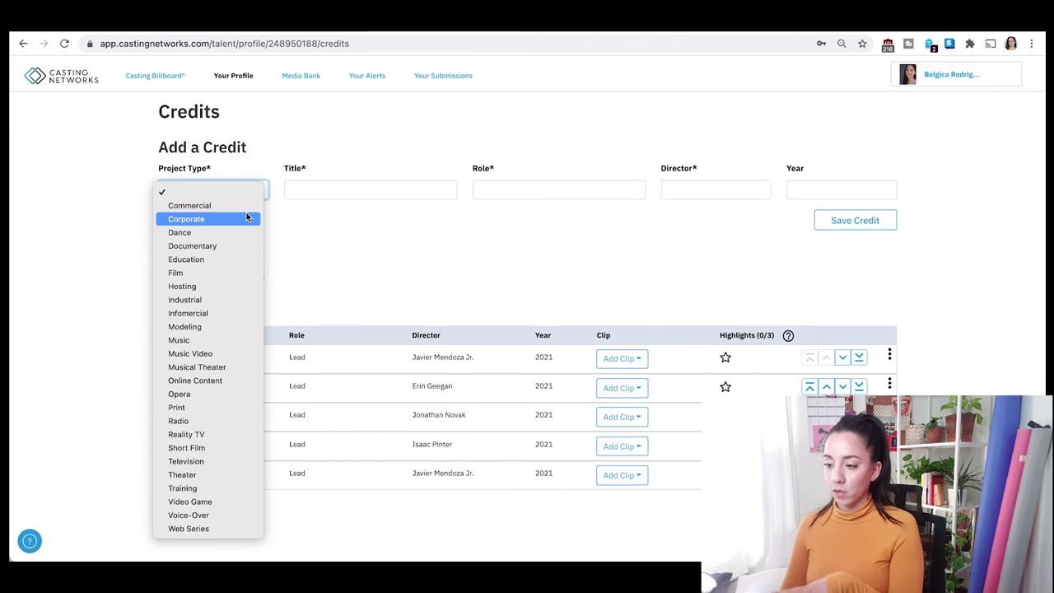
{"action": "left_click", "coordinate": [222, 449]}
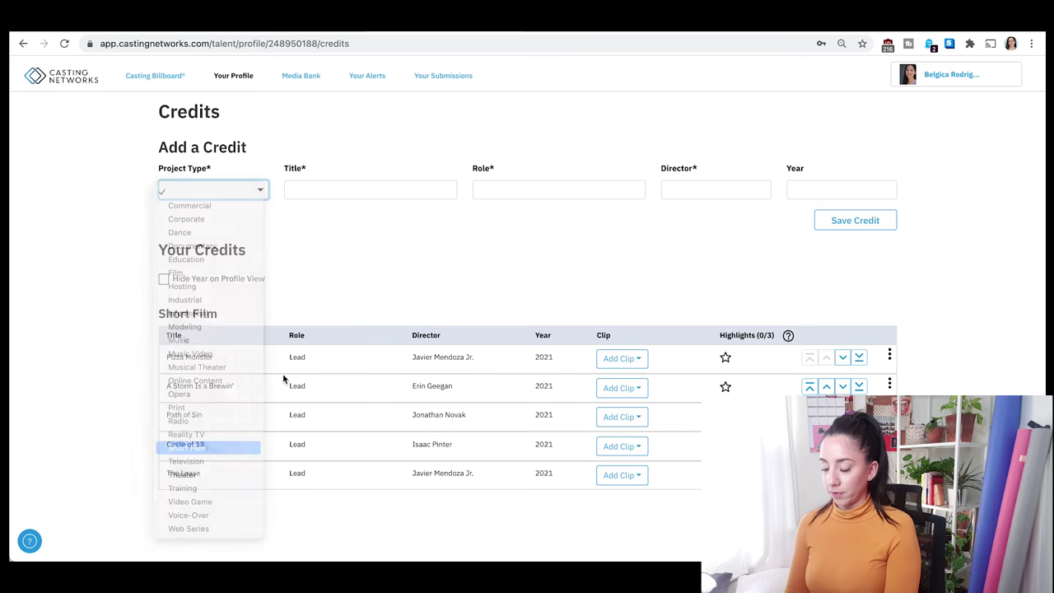
{"action": "left_click", "coordinate": [362, 187]}
{"action": "type", "text": "The Lease"}
{"action": "left_click", "coordinate": [527, 189]}
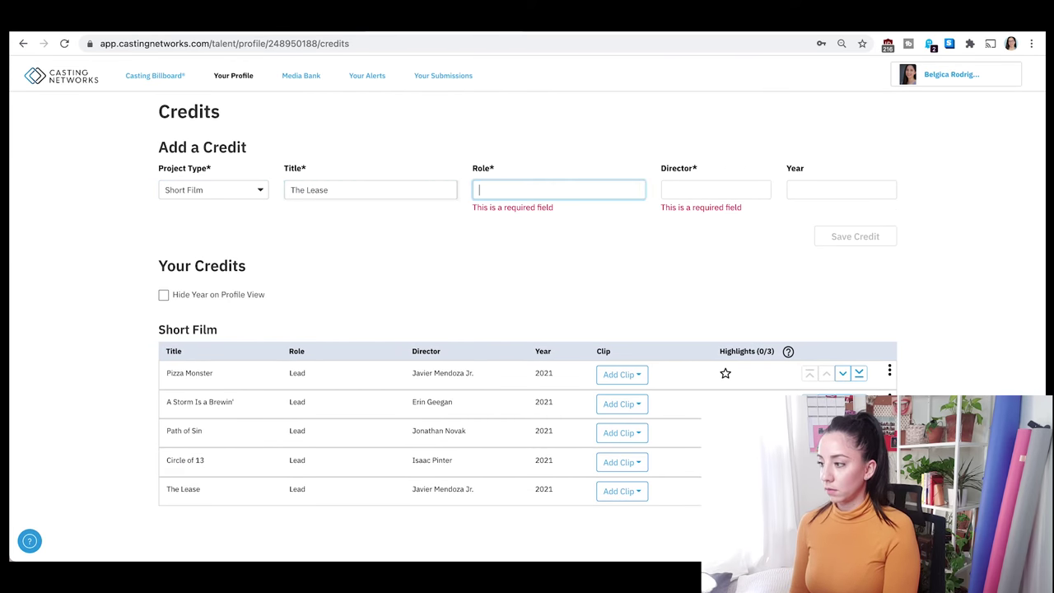
{"action": "type", "text": "Lead"}
Step: Add the suggested director and year 2021, save the credit, and star it as a highlight
{"action": "key", "text": "Tab"}
{"action": "type", "text": "A"}
{"action": "key", "text": "BackSpace"}
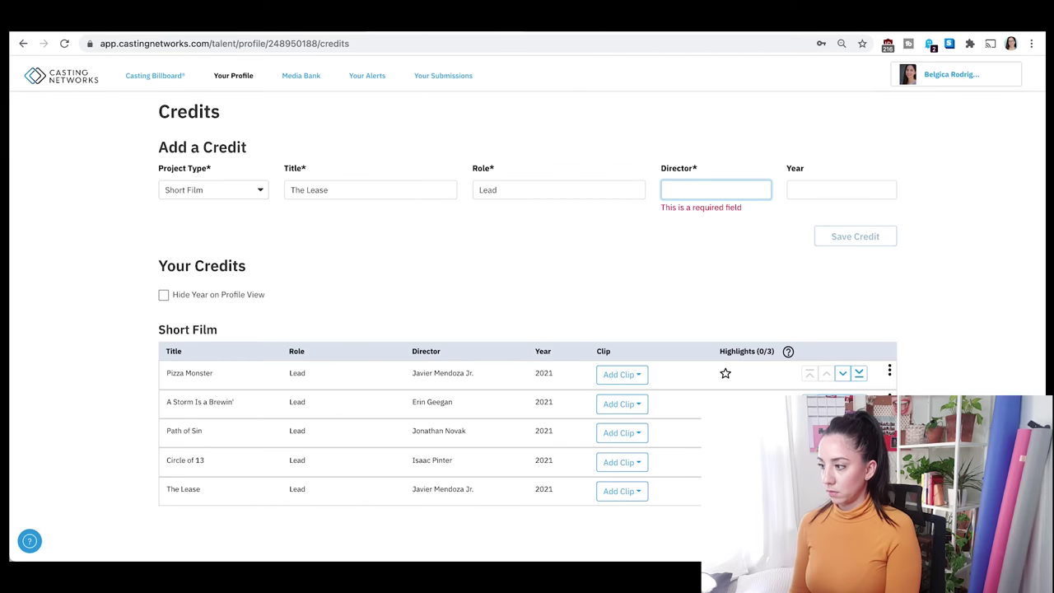
{"action": "type", "text": "J"}
{"action": "key", "text": "Down"}
{"action": "key", "text": "Return"}
{"action": "key", "text": "Tab"}
{"action": "type", "text": "2021"}
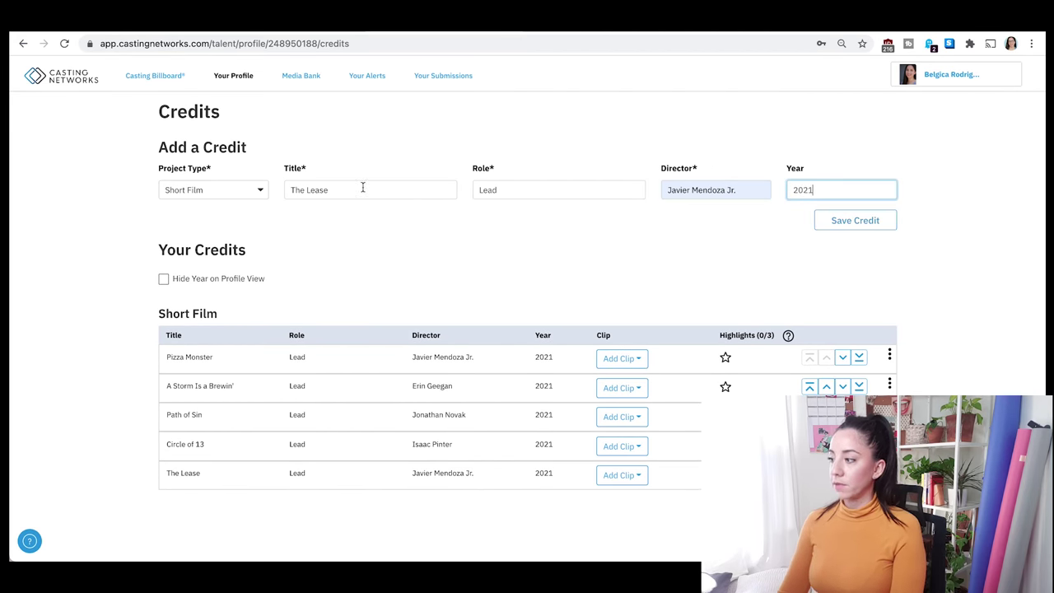
{"action": "left_click", "coordinate": [858, 220]}
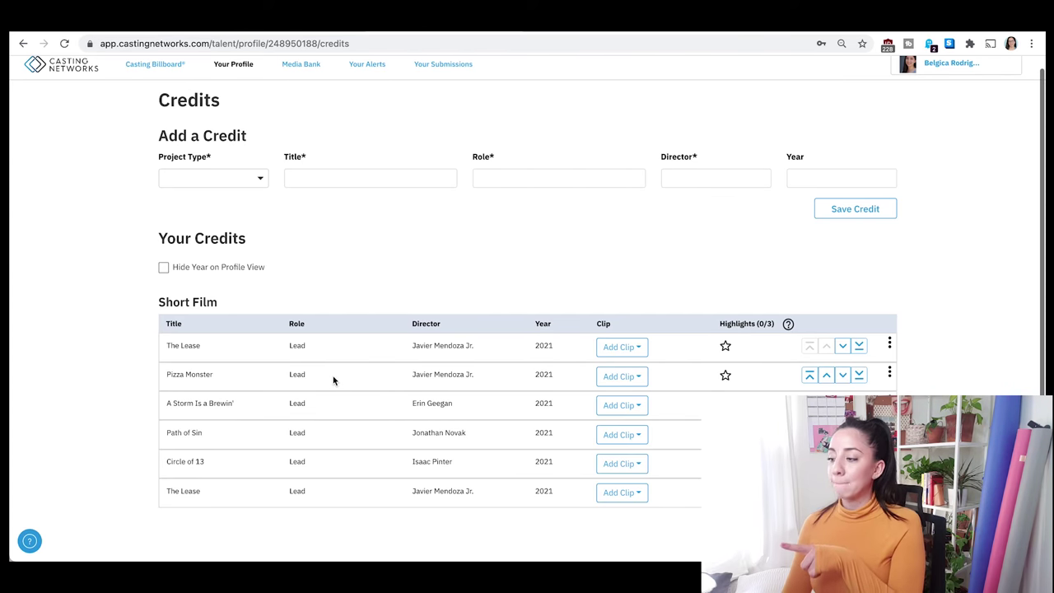
{"action": "left_click", "coordinate": [642, 350]}
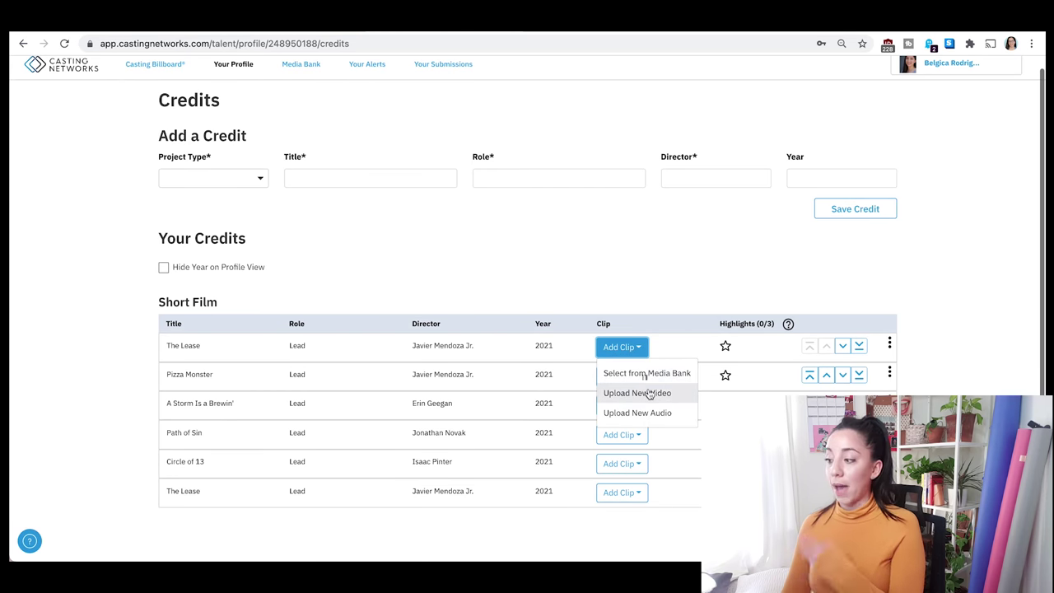
{"action": "left_click", "coordinate": [725, 348]}
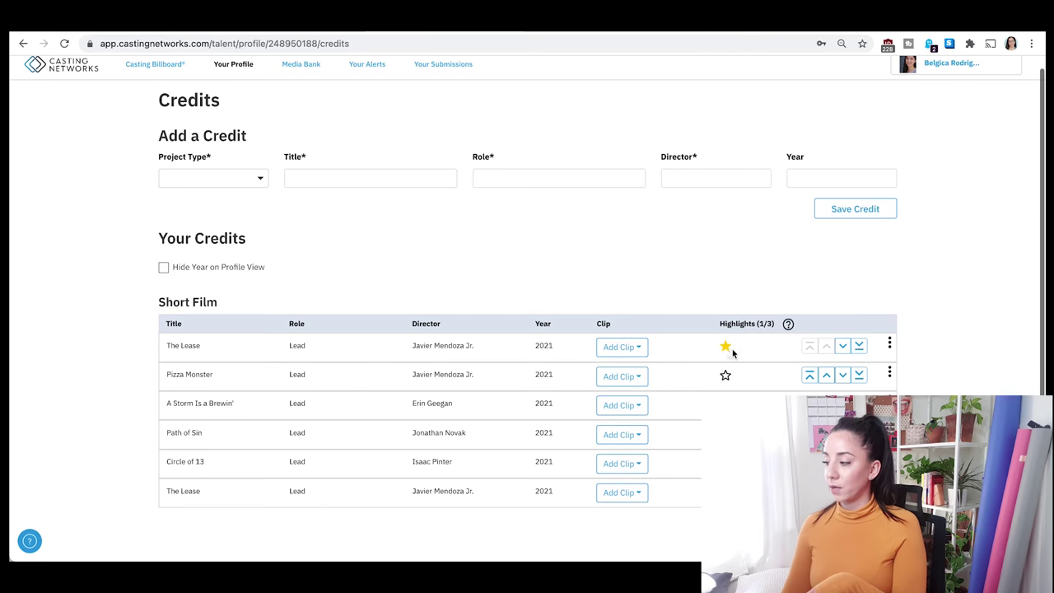
Step: Go back to the profile, check The Lease under Highlighted Credits, then open the Media Bank
{"action": "key", "text": "alt+Left"}
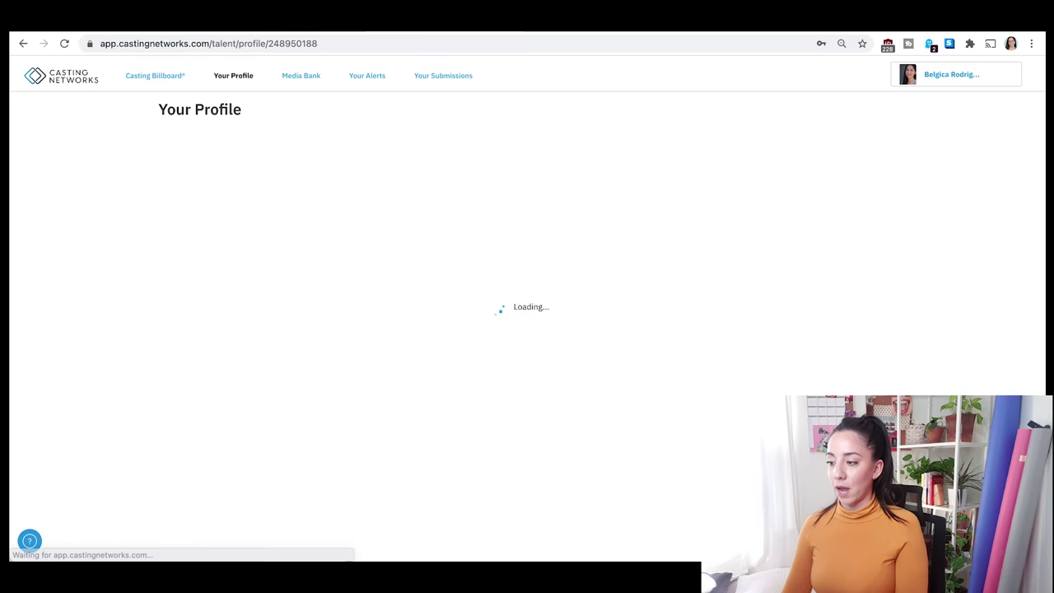
{"action": "scroll", "coordinate": [663, 369], "scroll_direction": "down", "scroll_amount": 3}
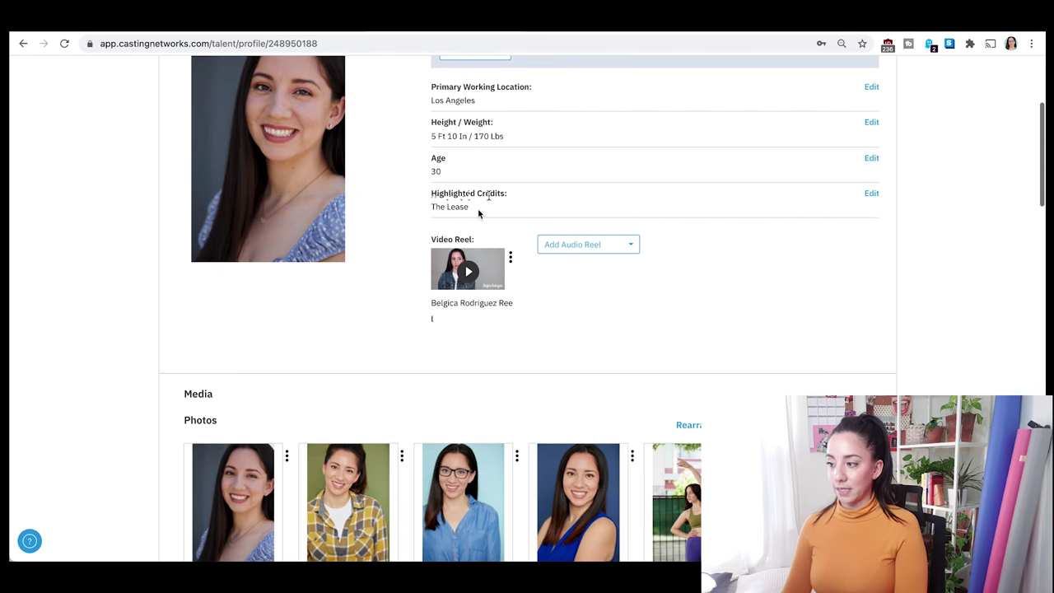
{"action": "scroll", "coordinate": [493, 214], "scroll_direction": "up", "scroll_amount": 2}
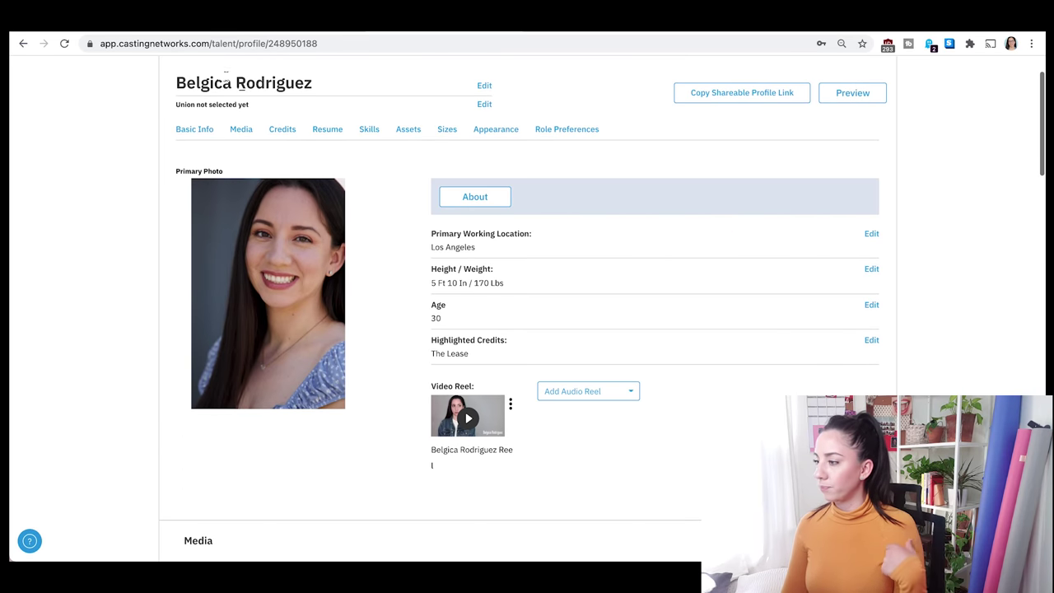
{"action": "scroll", "coordinate": [532, 126], "scroll_direction": "up", "scroll_amount": 1}
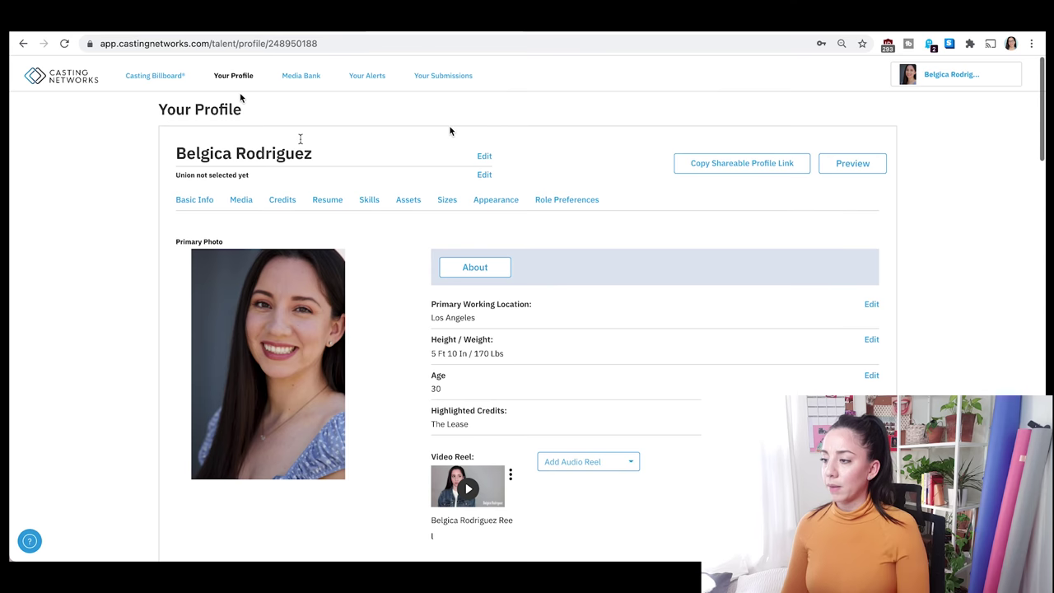
{"action": "left_click", "coordinate": [301, 75]}
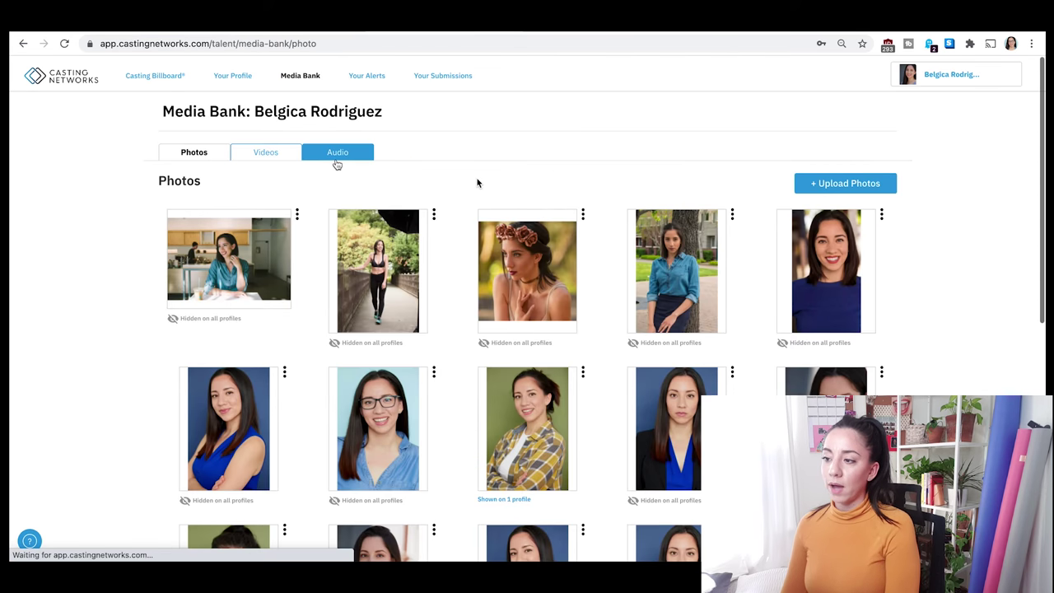
Step: Show the Media Bank's Audio files, closing the Upload Audio window without uploading anything
{"action": "left_click", "coordinate": [336, 156]}
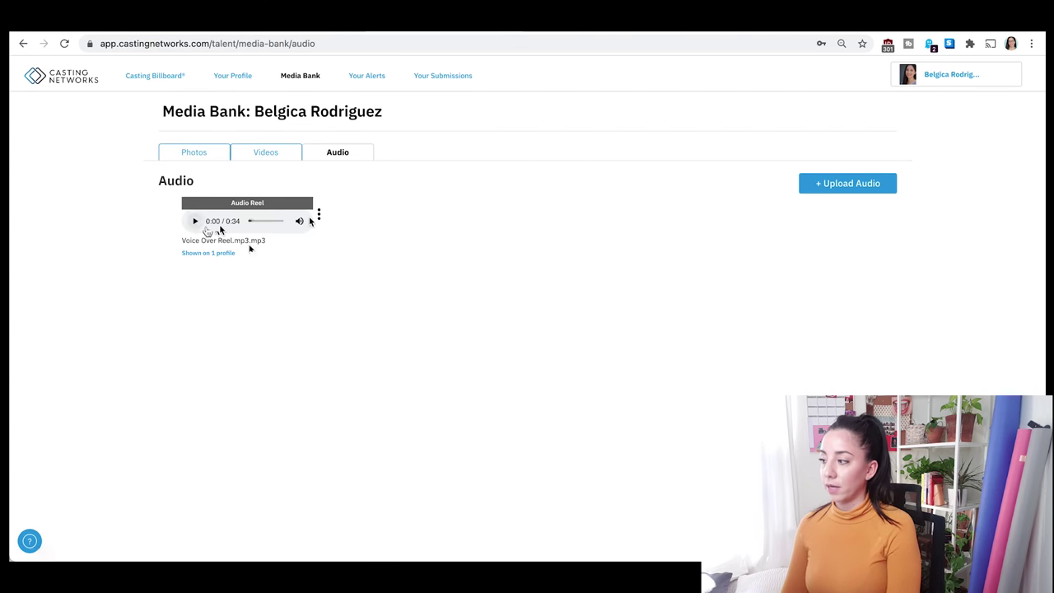
{"action": "left_click", "coordinate": [874, 191]}
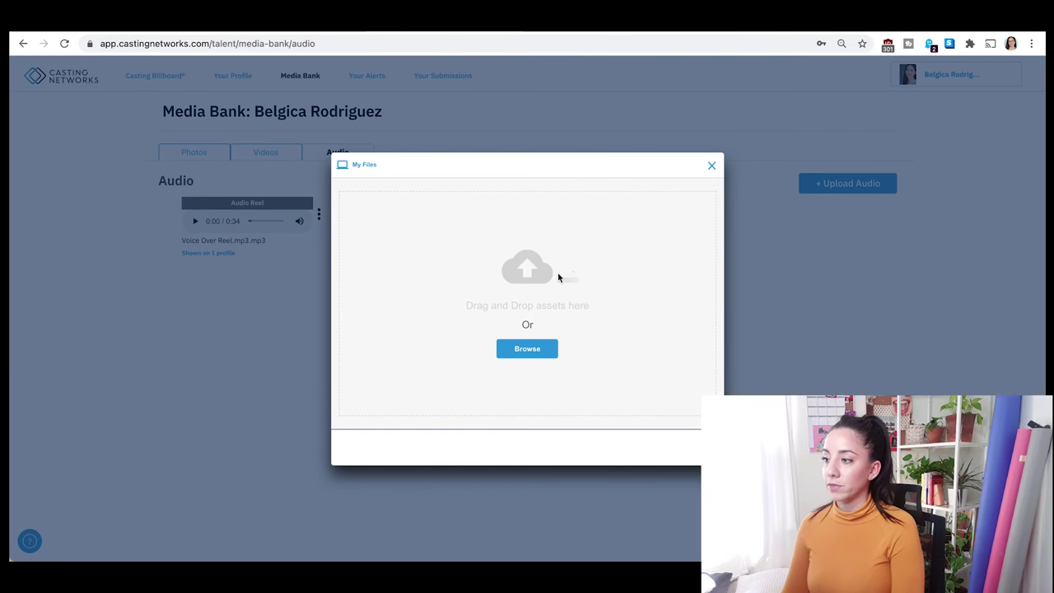
{"action": "left_click", "coordinate": [712, 165]}
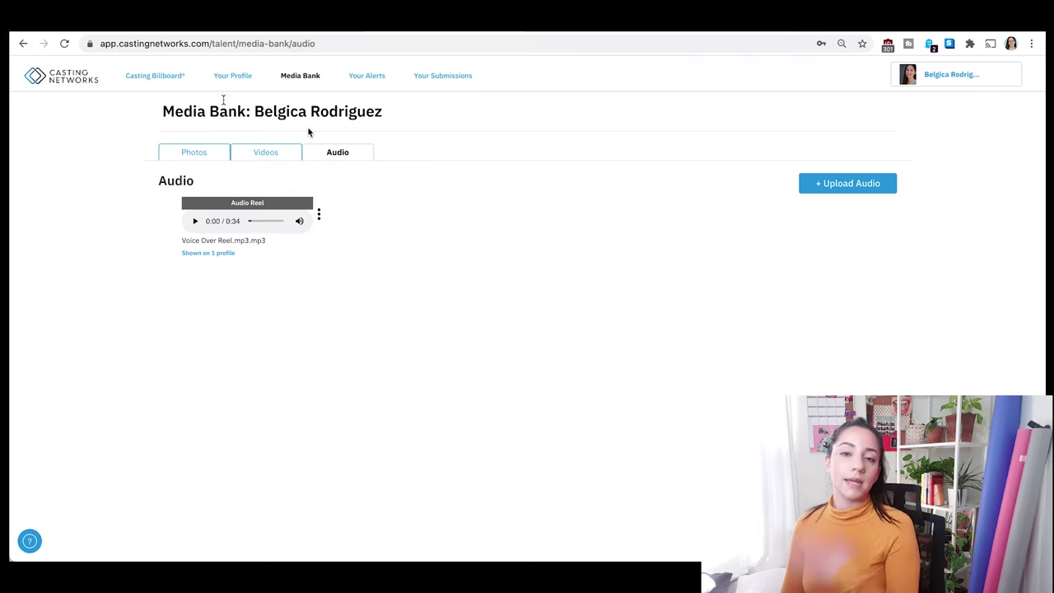